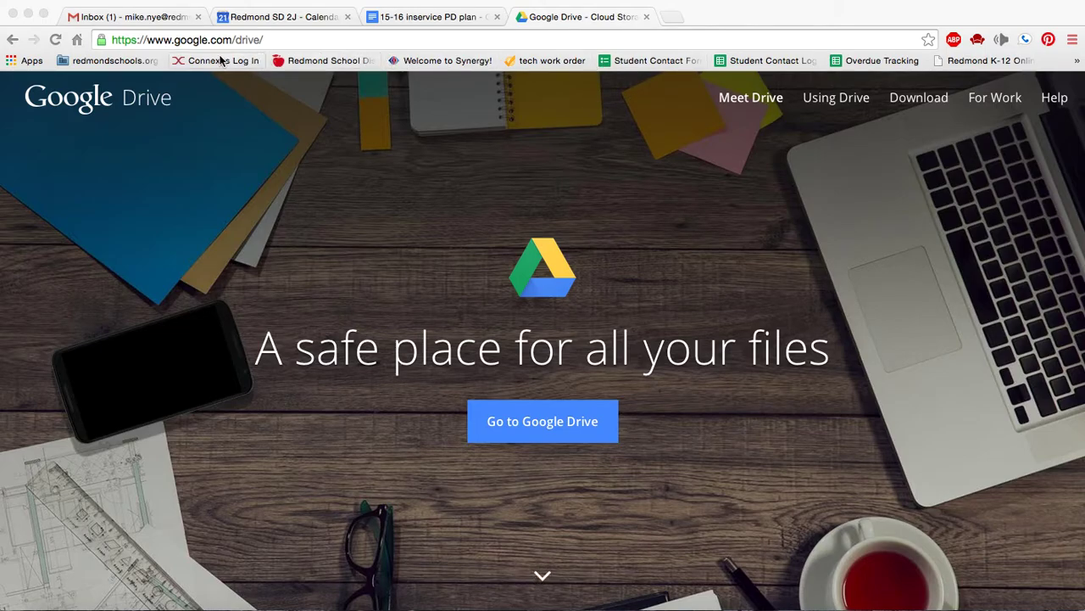
Go from the Chrome Apps page to google.com through the address bar.
{"action": "left_click", "coordinate": [22, 62]}
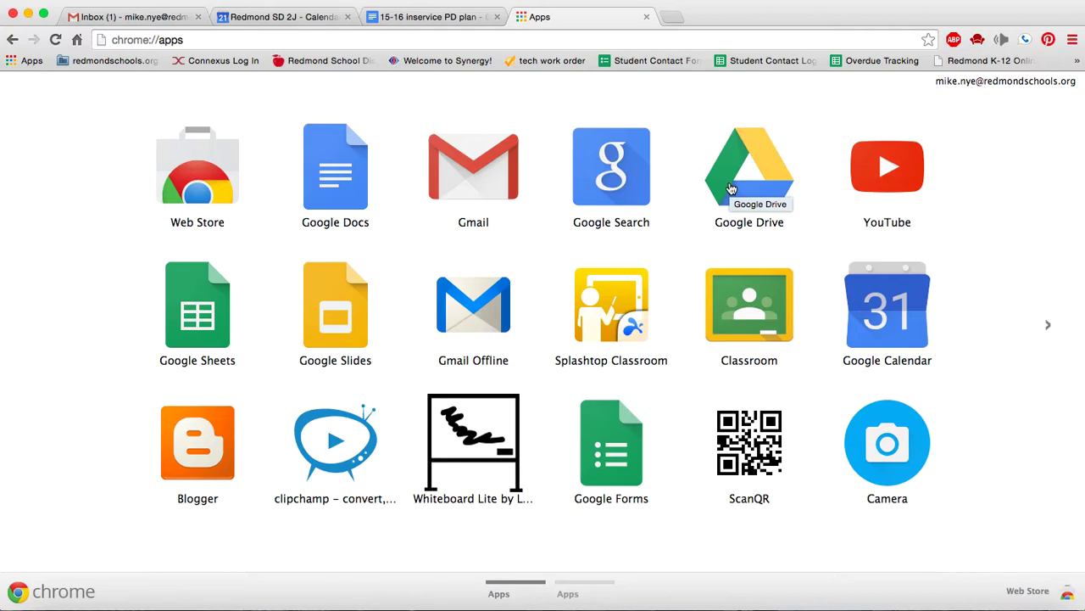
{"action": "left_click", "coordinate": [529, 44]}
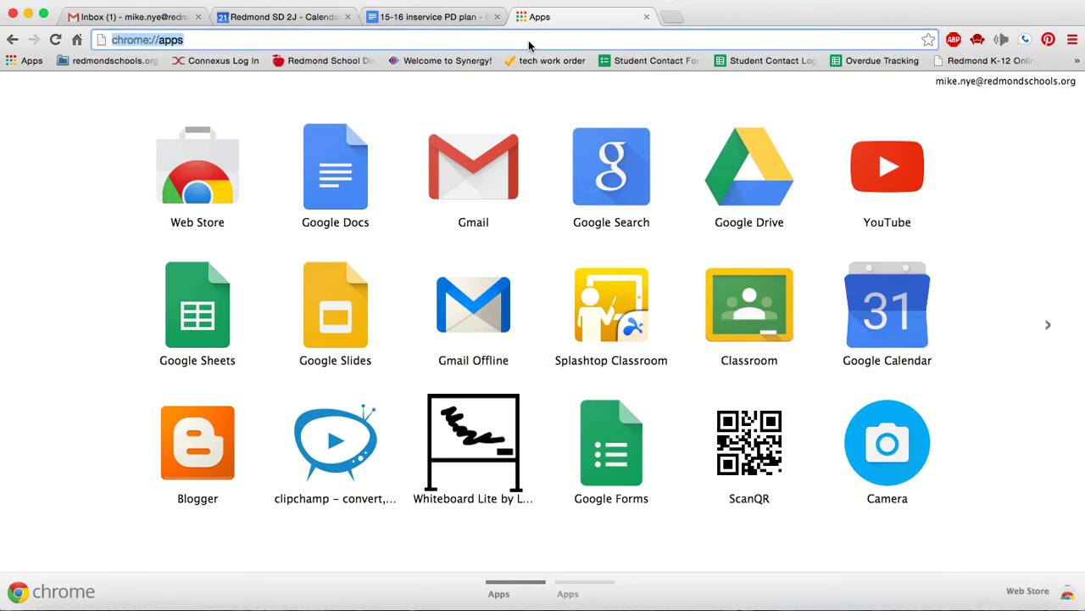
{"action": "type", "text": "google.com"}
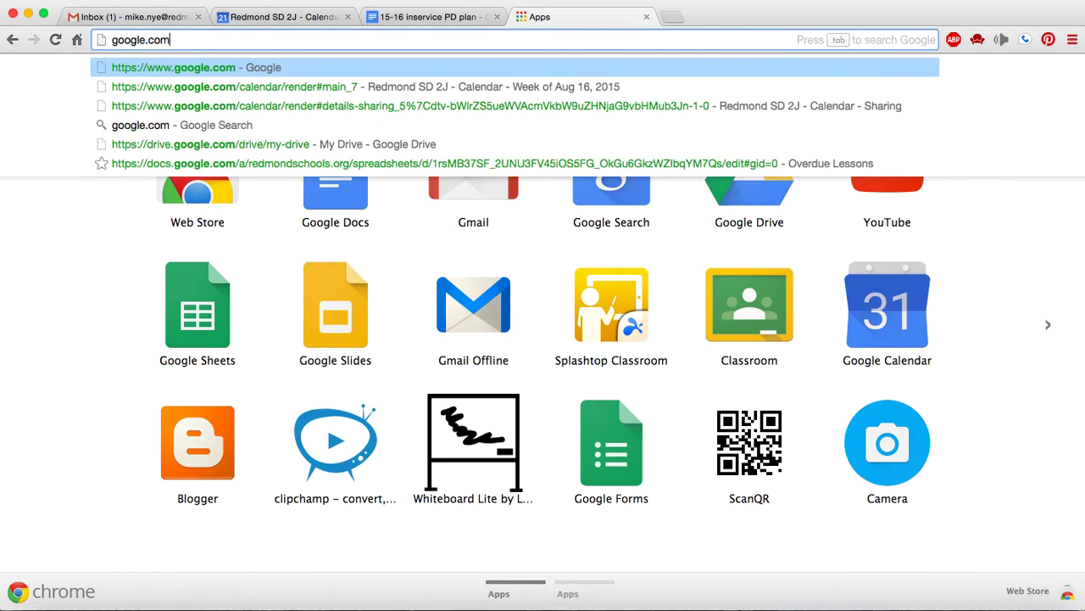
{"action": "key", "text": "Return"}
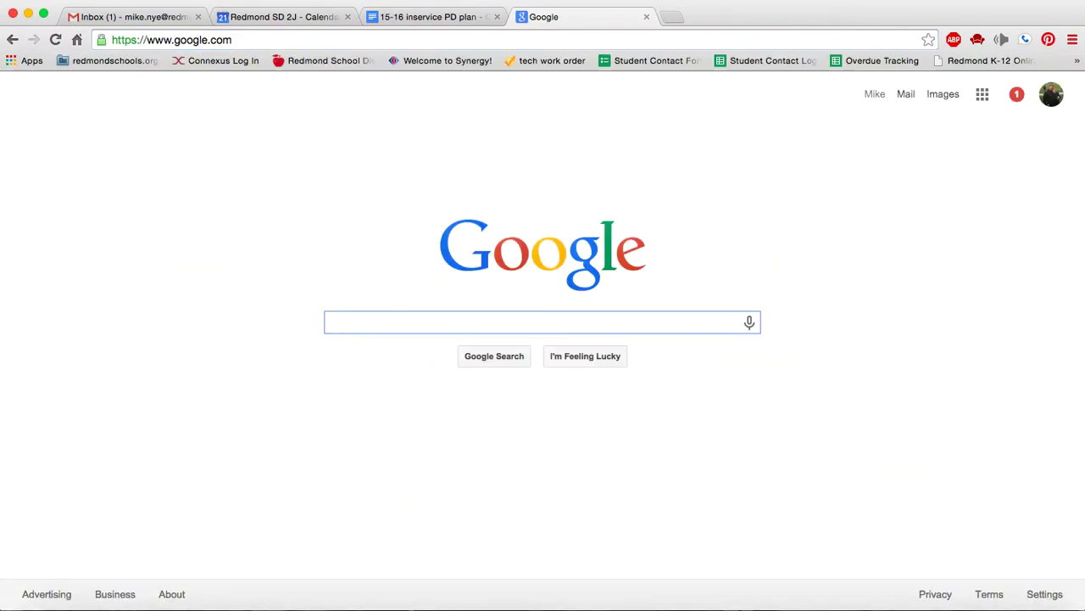
Show the Google Apps grid, then enter the school Docs address to reach My Drive.
{"action": "left_click", "coordinate": [983, 96]}
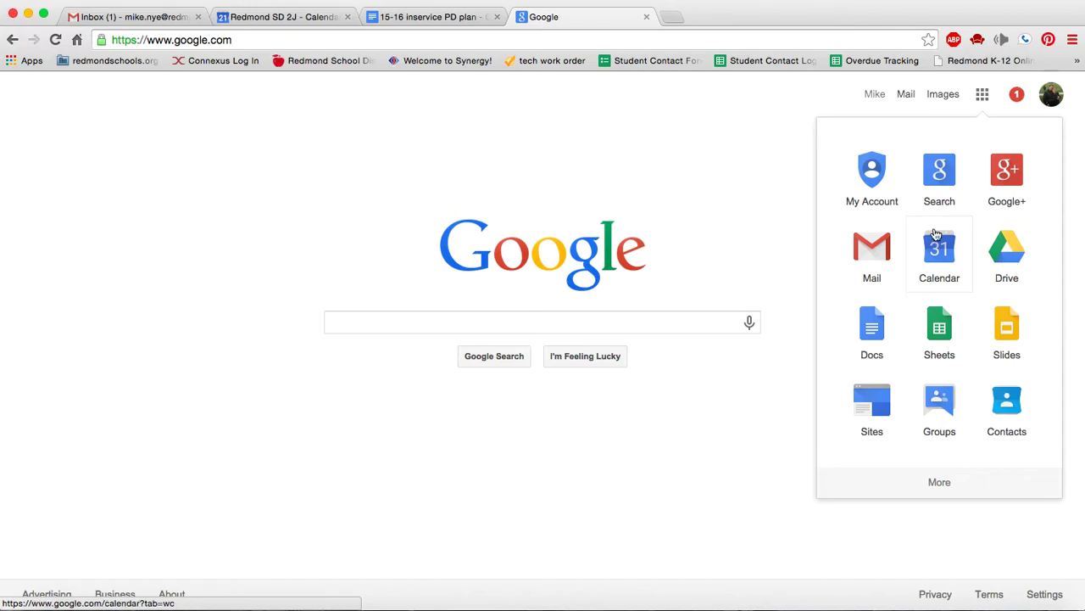
{"action": "left_click", "coordinate": [636, 39]}
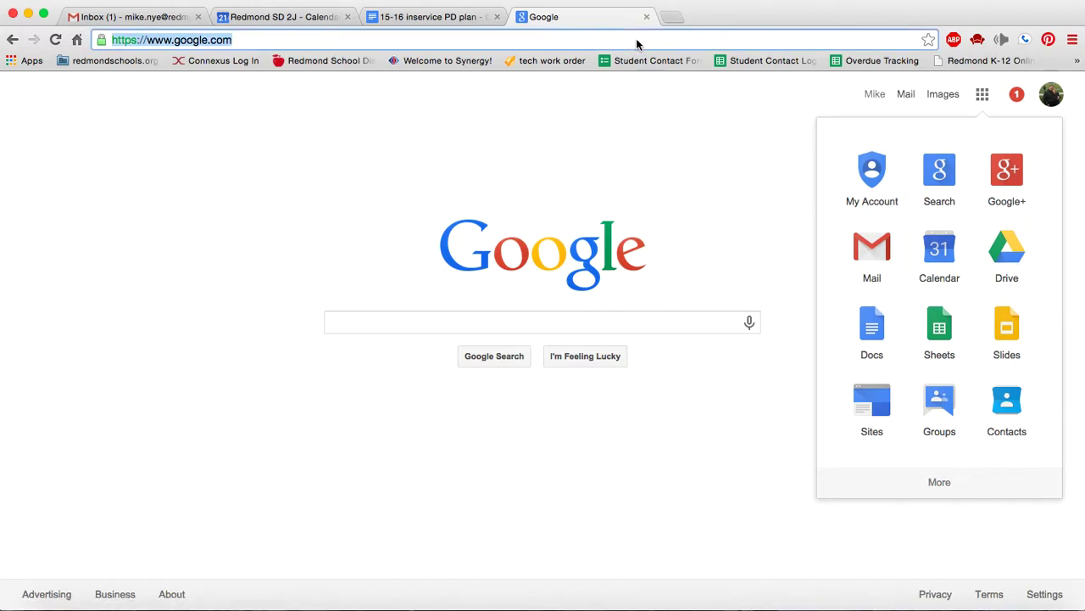
{"action": "type", "text": "docs.re"}
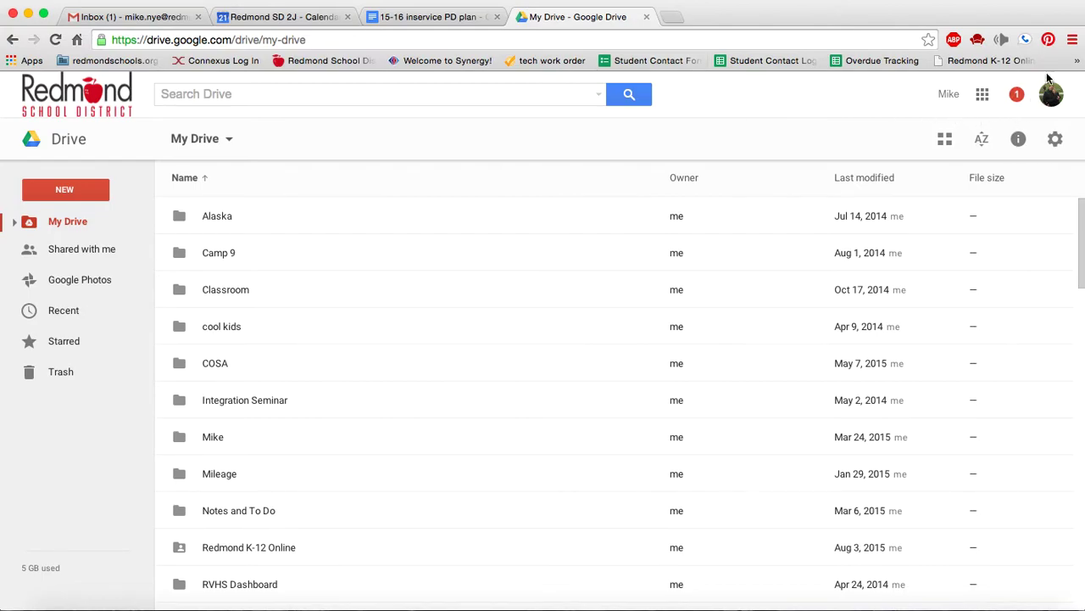
{"action": "left_click", "coordinate": [1072, 43]}
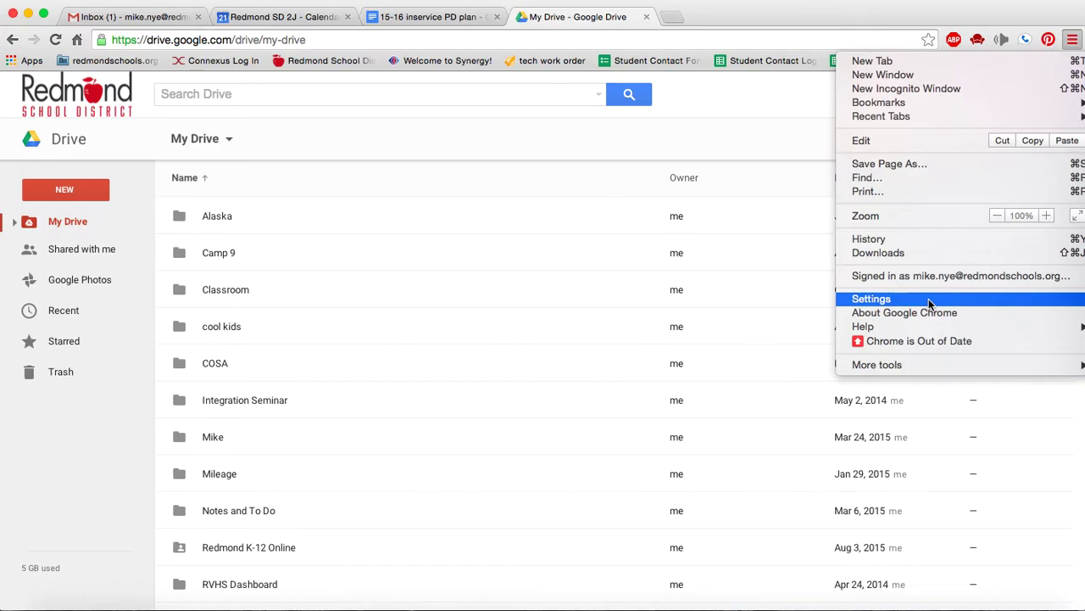
{"action": "left_click", "coordinate": [762, 145]}
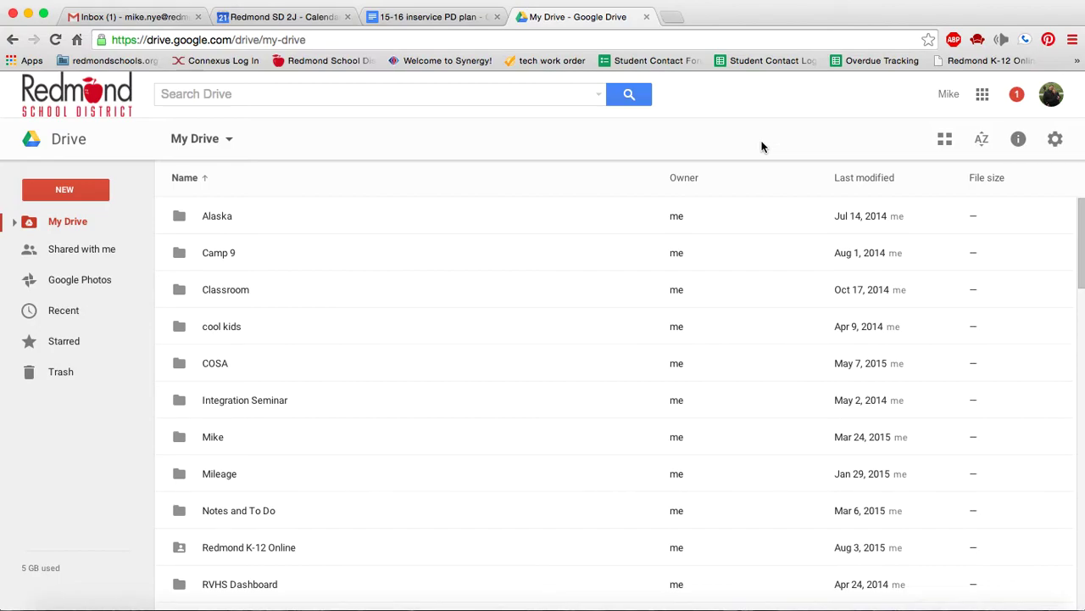
{"action": "key", "text": "super+r"}
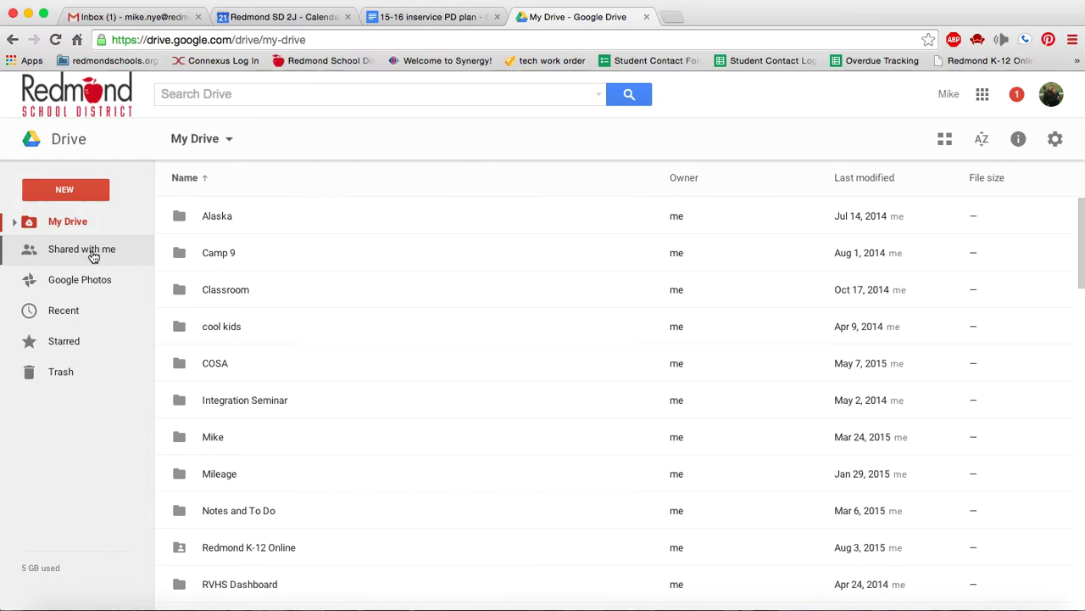
Open Shared with me and try dragging the RVHS Phone Changes 2015-16 sheet toward My Drive.
{"action": "left_click", "coordinate": [92, 252]}
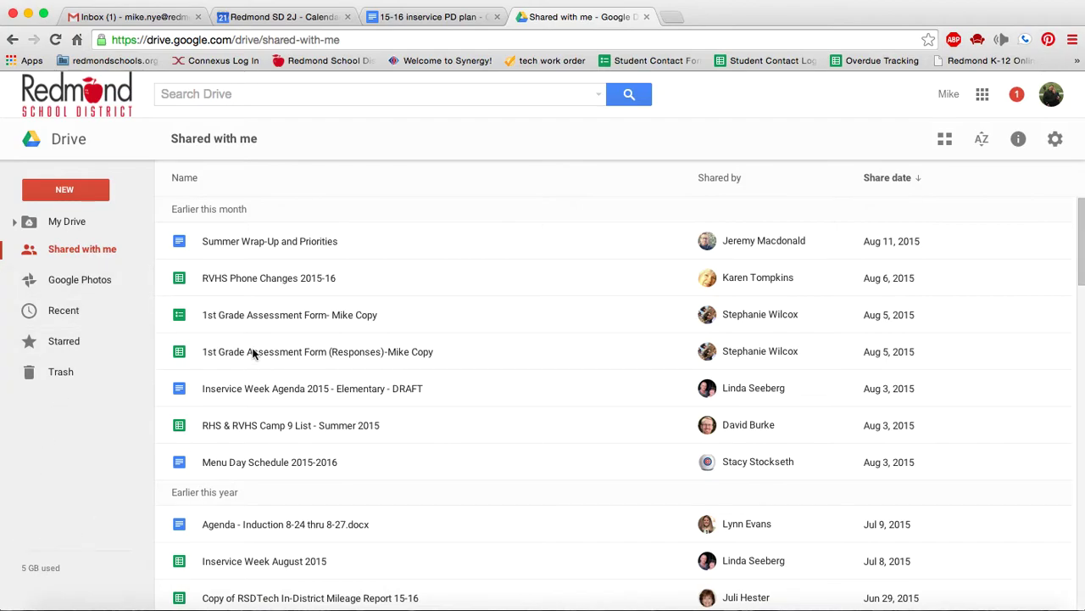
{"action": "left_click", "coordinate": [313, 286]}
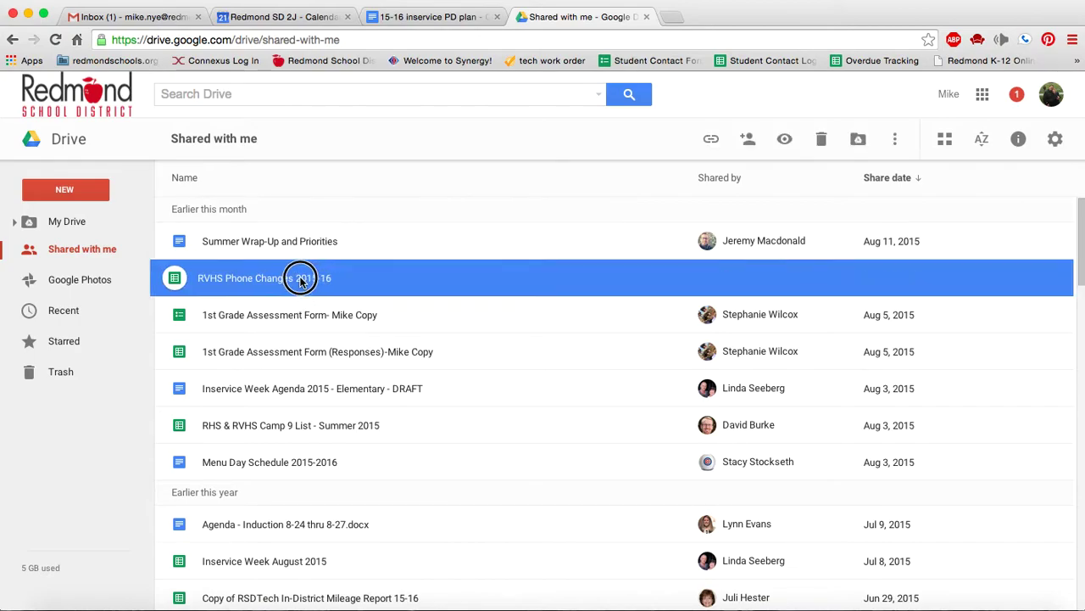
{"action": "left_click_drag", "start_coordinate": [290, 277], "coordinate": [268, 279]}
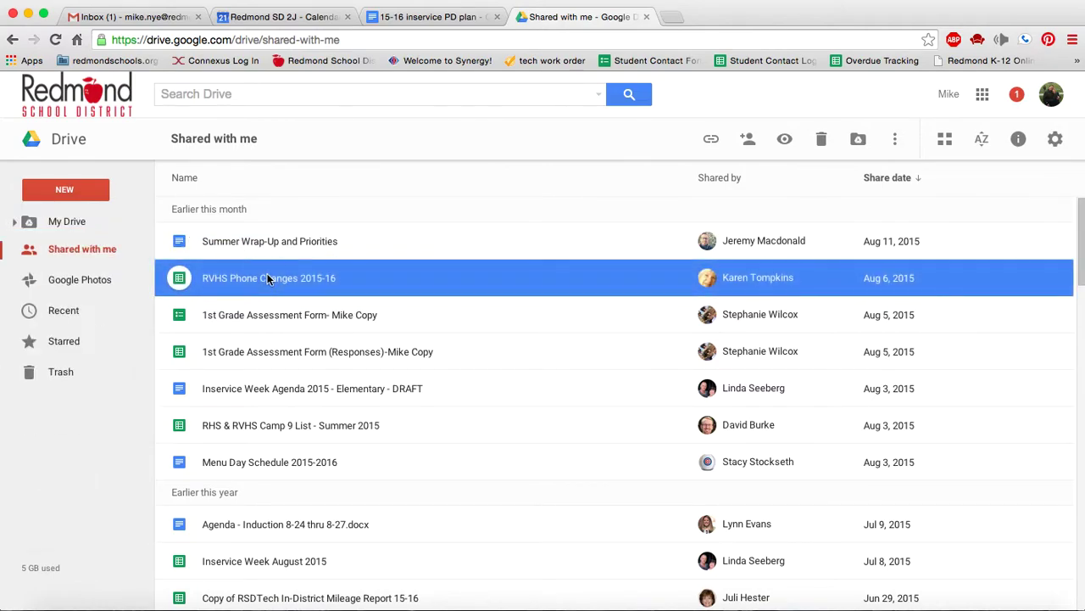
{"action": "right_click", "coordinate": [268, 279]}
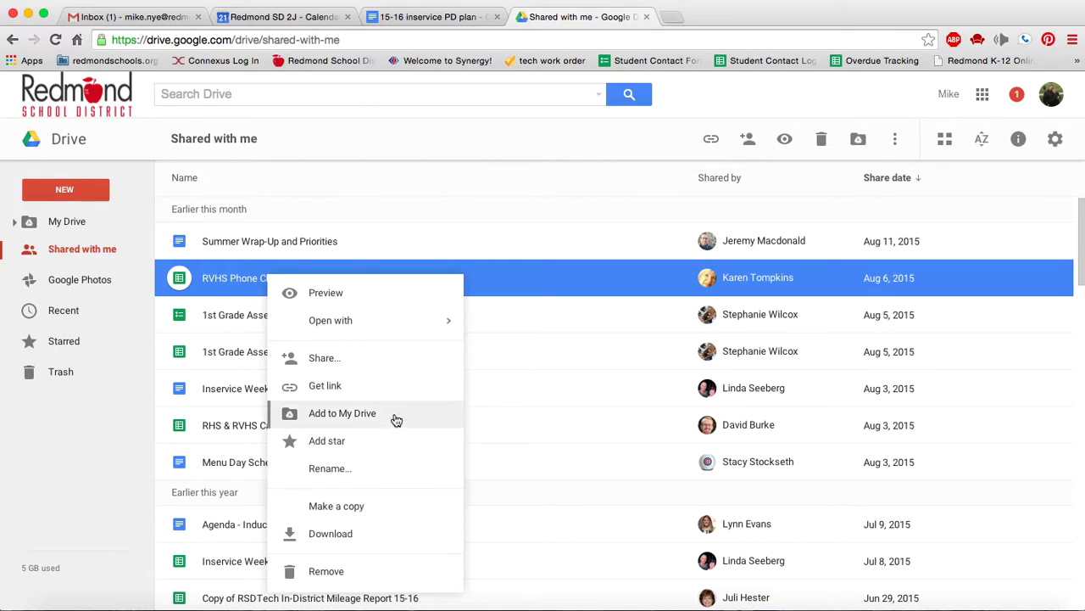
{"action": "left_click", "coordinate": [511, 204]}
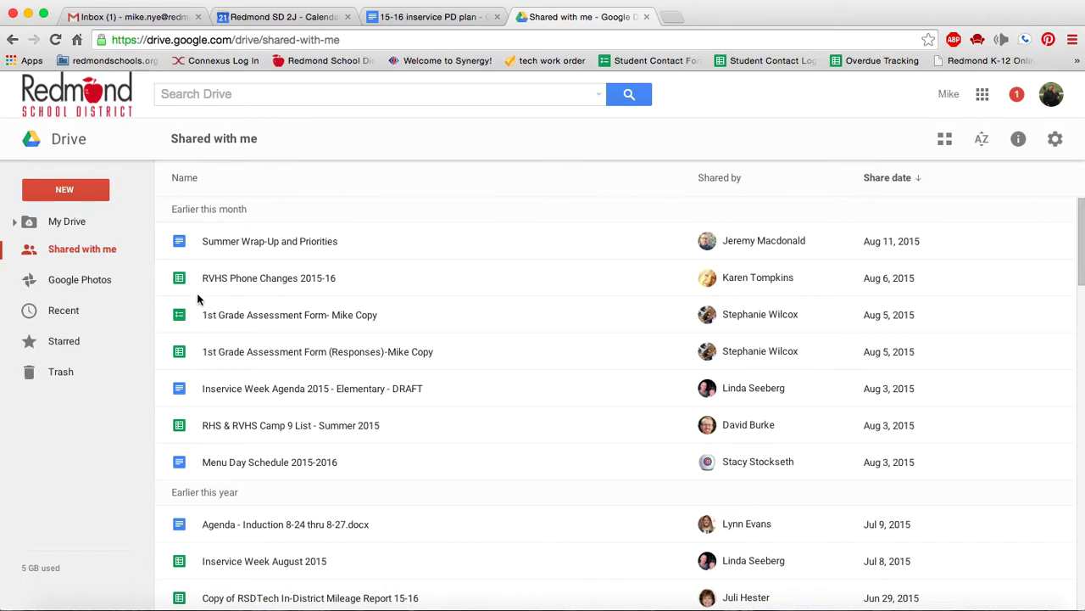
Expand My Drive and drag RVHS Phone Changes 2015-16 onto the RVHS Dashboard folder.
{"action": "left_click", "coordinate": [14, 223]}
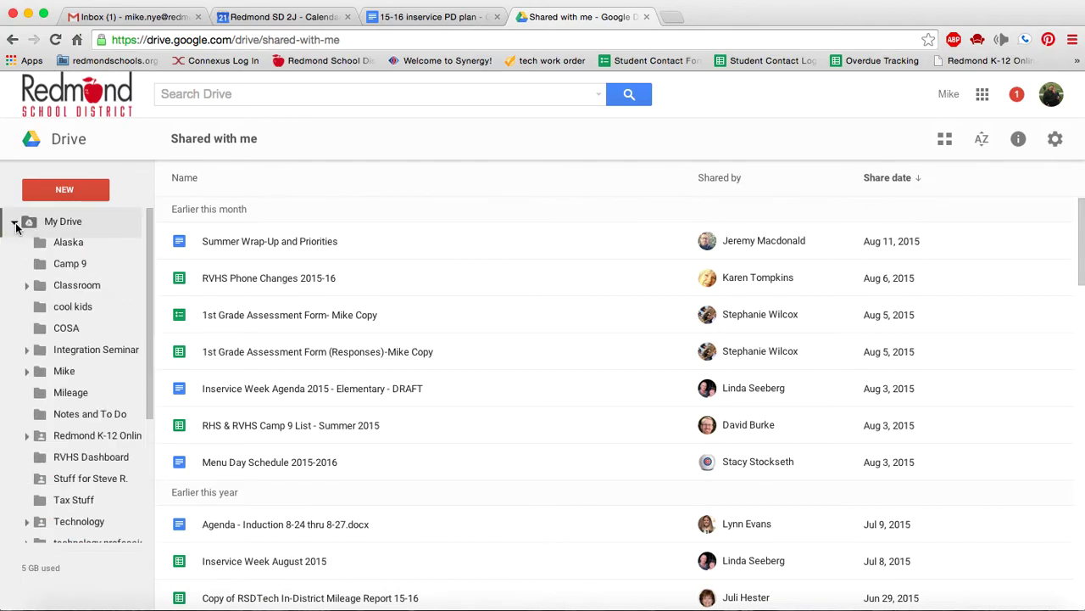
{"action": "scroll", "coordinate": [81, 494], "scroll_direction": "down", "scroll_amount": 3}
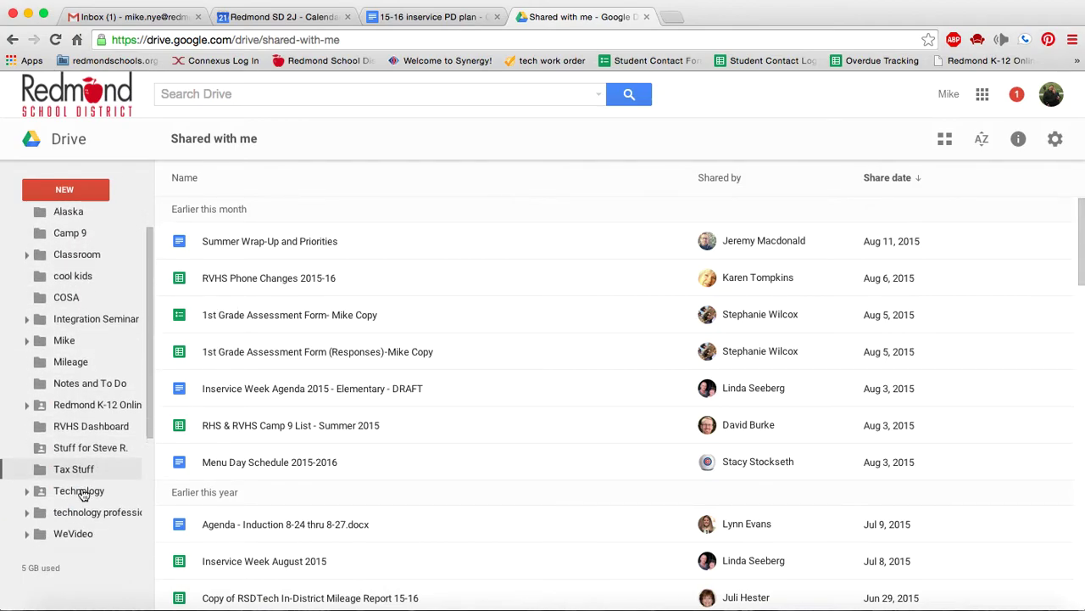
{"action": "scroll", "coordinate": [81, 495], "scroll_direction": "up", "scroll_amount": 3}
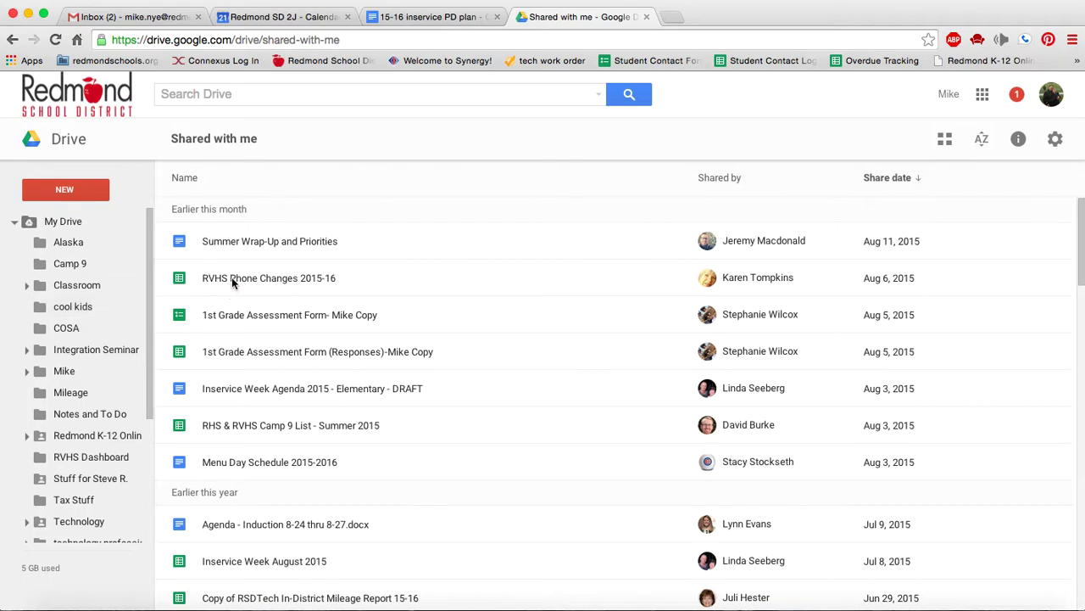
{"action": "mouse_move", "coordinate": [231, 279]}
{"action": "left_mouse_down"}
{"action": "mouse_move", "coordinate": [221, 277]}
{"action": "mouse_move", "coordinate": [228, 337]}
{"action": "mouse_move", "coordinate": [51, 303]}
{"action": "mouse_move", "coordinate": [91, 469]}
{"action": "mouse_move", "coordinate": [97, 299]}
{"action": "mouse_move", "coordinate": [80, 501]}
{"action": "mouse_move", "coordinate": [76, 390]}
{"action": "mouse_move", "coordinate": [218, 275]}
{"action": "left_mouse_up"}
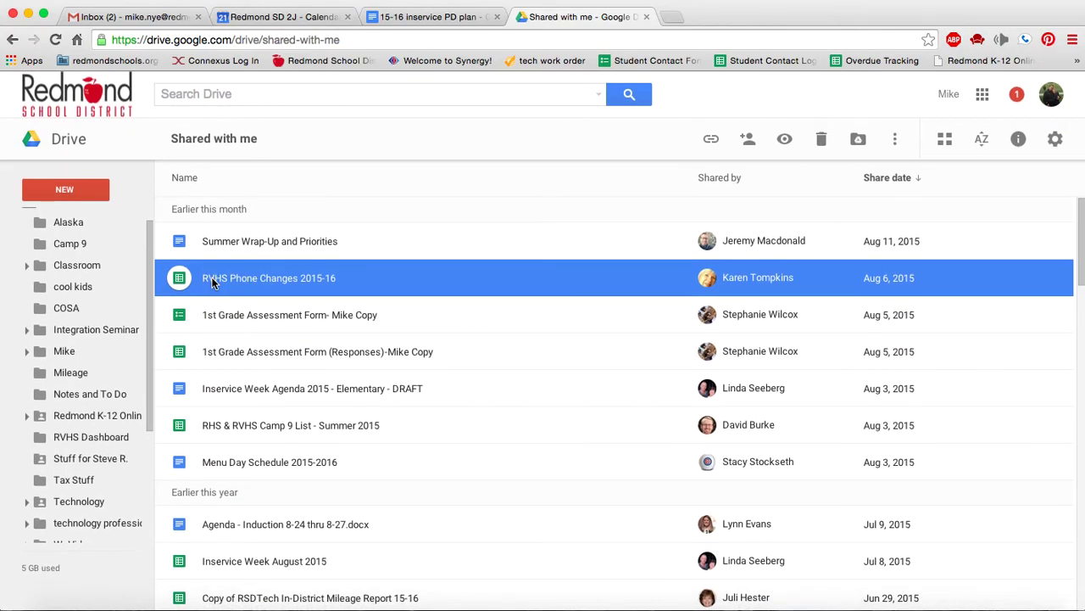
{"action": "scroll", "coordinate": [117, 221], "scroll_direction": "up", "scroll_amount": 2}
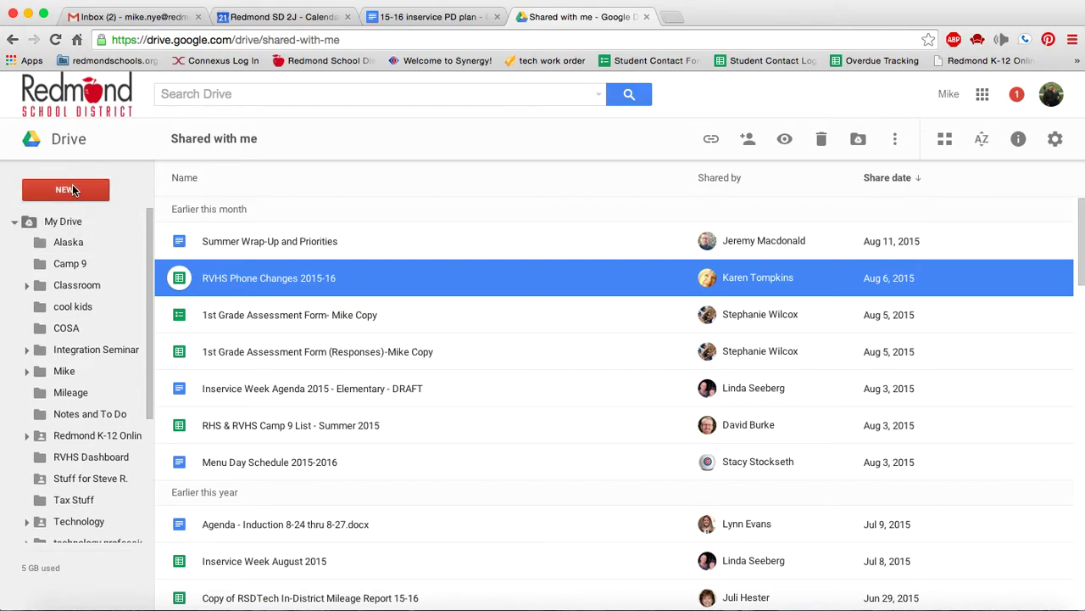
Return to My Drive and open the technology professional development folder lower in the list.
{"action": "left_click", "coordinate": [62, 224]}
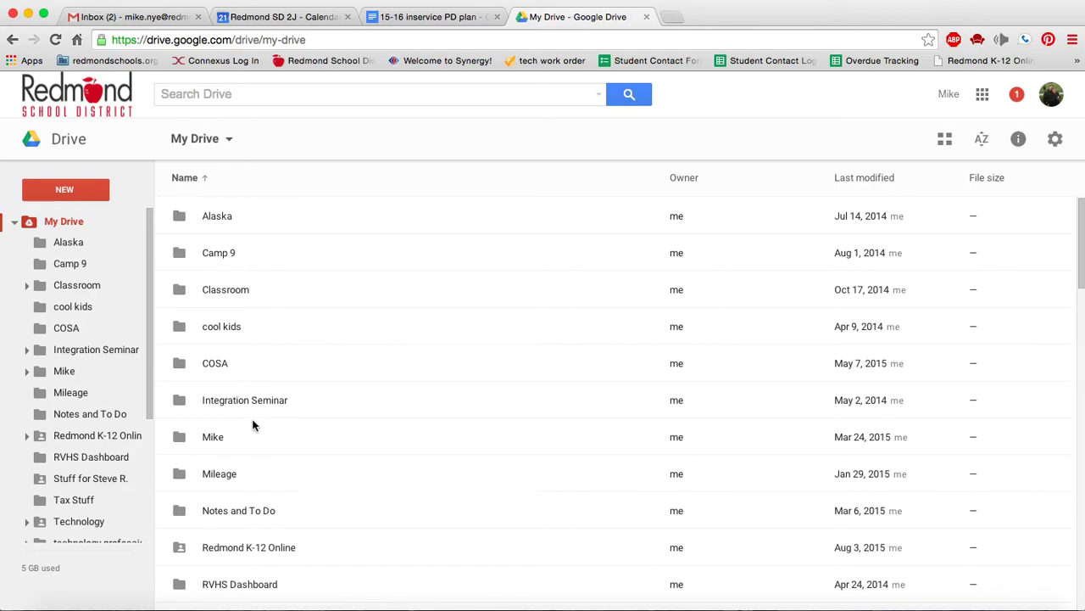
{"action": "scroll", "coordinate": [255, 424], "scroll_direction": "down", "scroll_amount": 5}
{"action": "scroll", "coordinate": [253, 424], "scroll_direction": "down", "scroll_amount": 2}
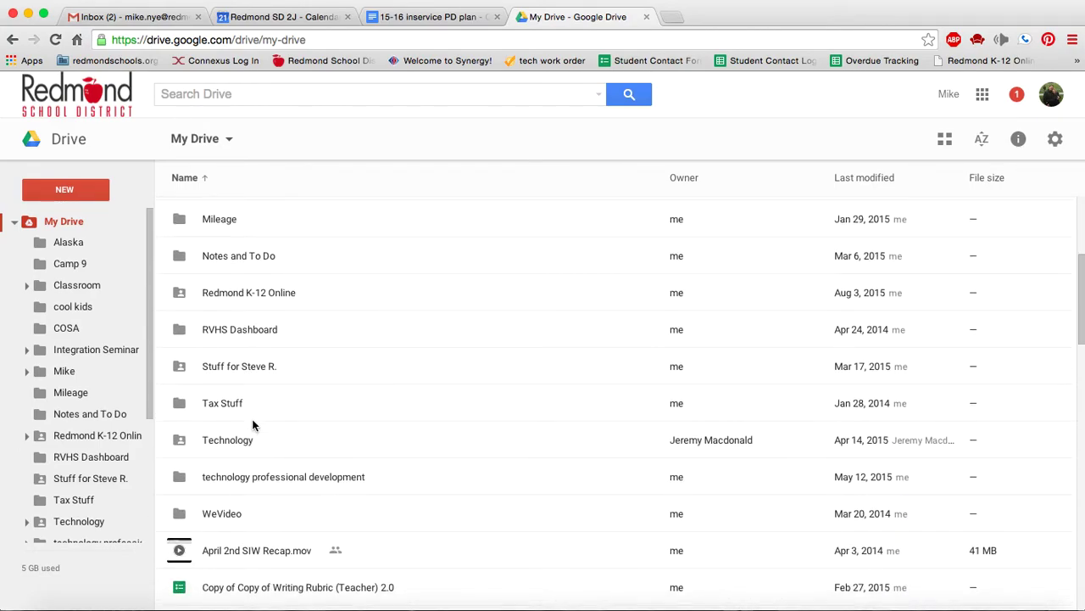
{"action": "scroll", "coordinate": [252, 424], "scroll_direction": "down", "scroll_amount": 2}
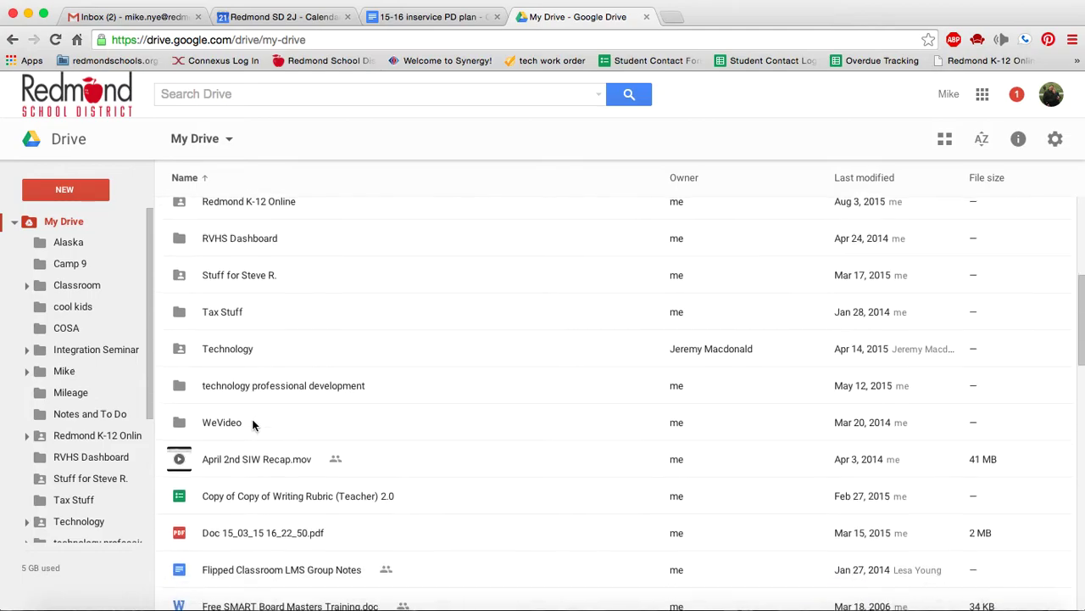
{"action": "left_click", "coordinate": [301, 389]}
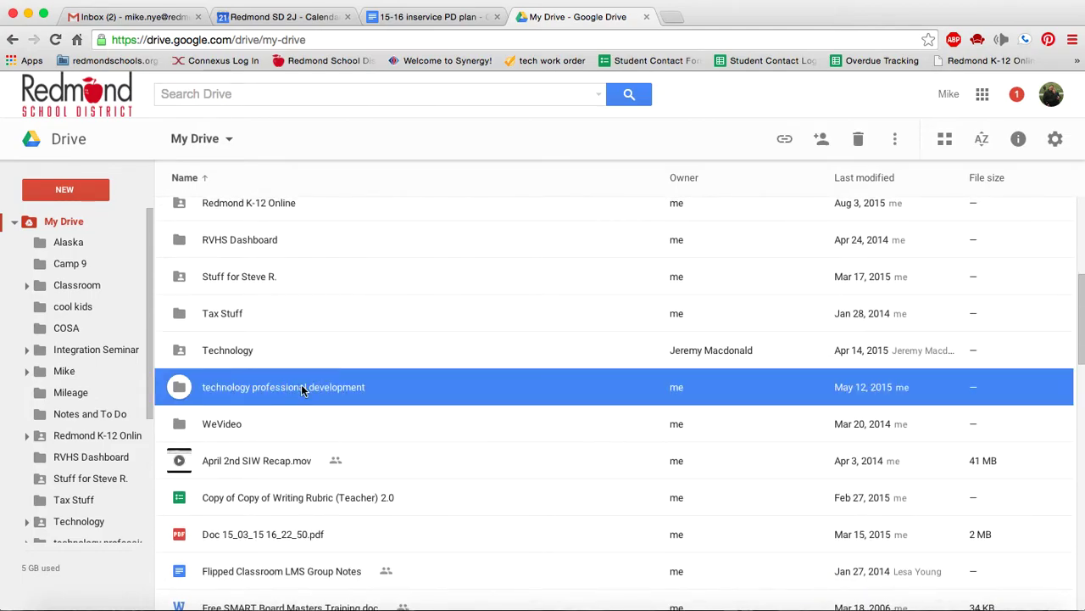
{"action": "double_click", "coordinate": [302, 389]}
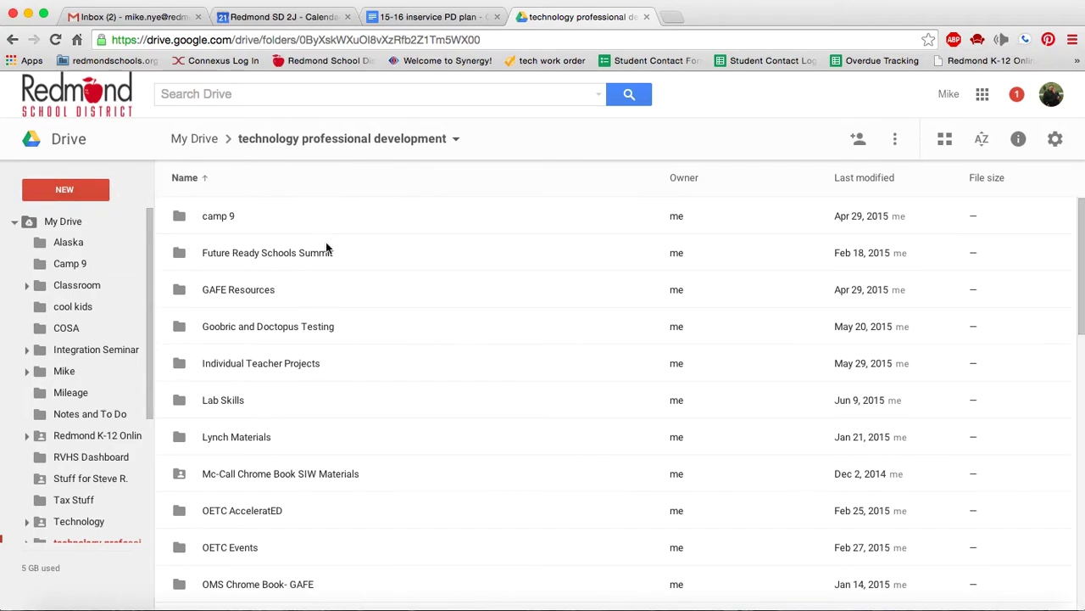
Open the Lab Skills folder and reload Drive after it goes offline.
{"action": "left_click", "coordinate": [229, 402]}
{"action": "double_click", "coordinate": [229, 402]}
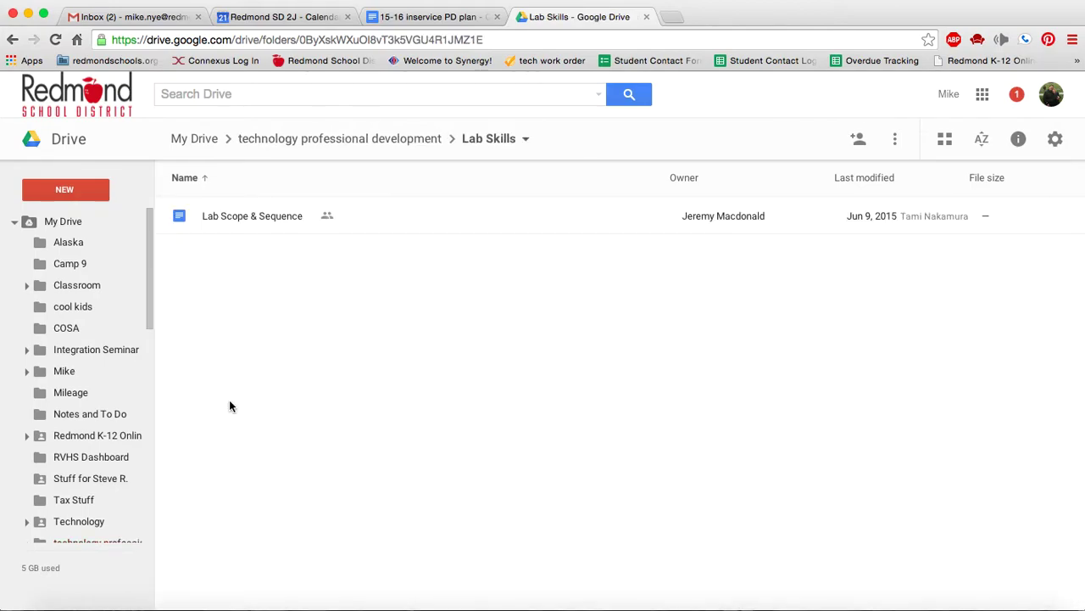
{"action": "left_click", "coordinate": [81, 187]}
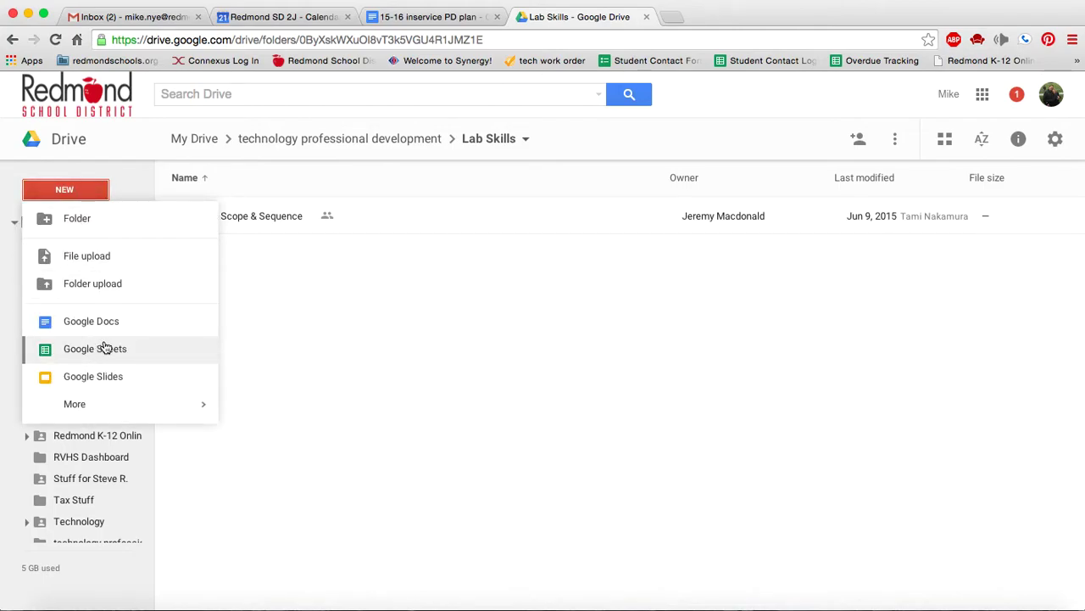
{"action": "mouse_move", "coordinate": [136, 415]}
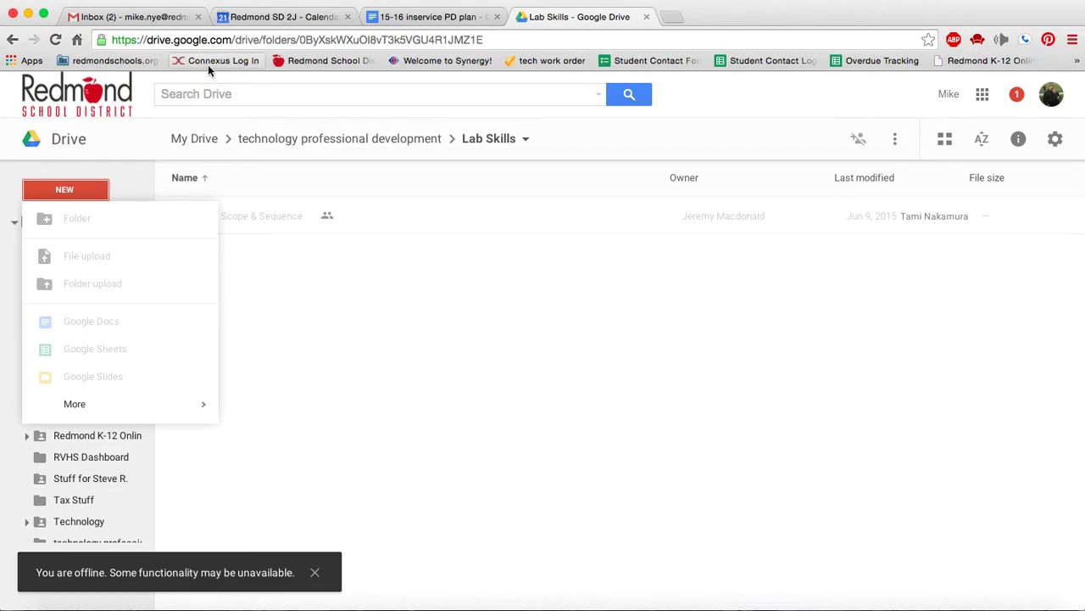
{"action": "left_click", "coordinate": [56, 39]}
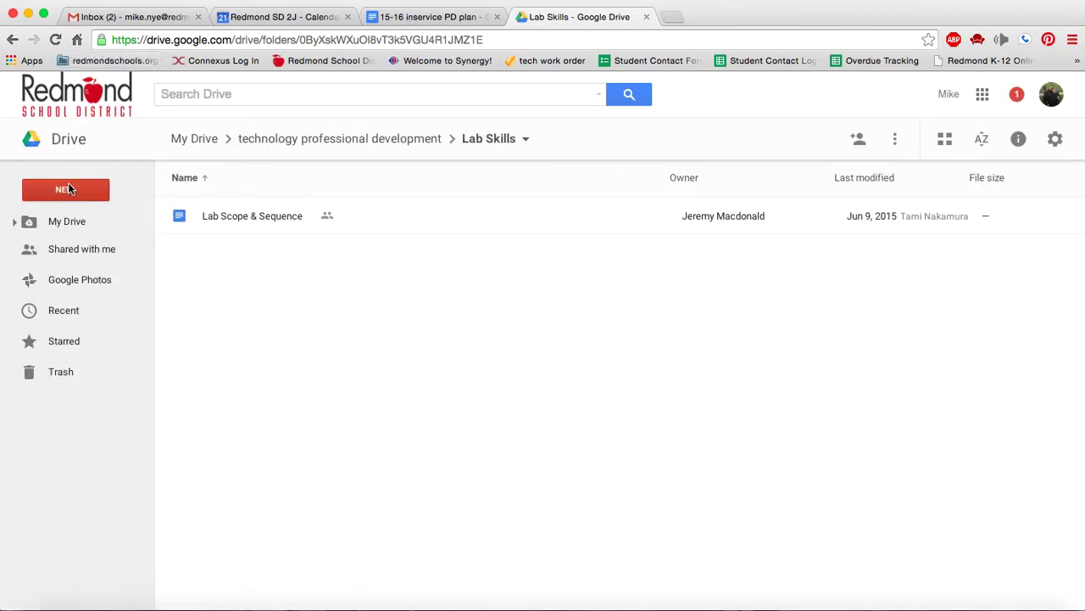
Choose Google Docs from the NEW menu to create a blank document in Lab Skills.
{"action": "left_click", "coordinate": [67, 188]}
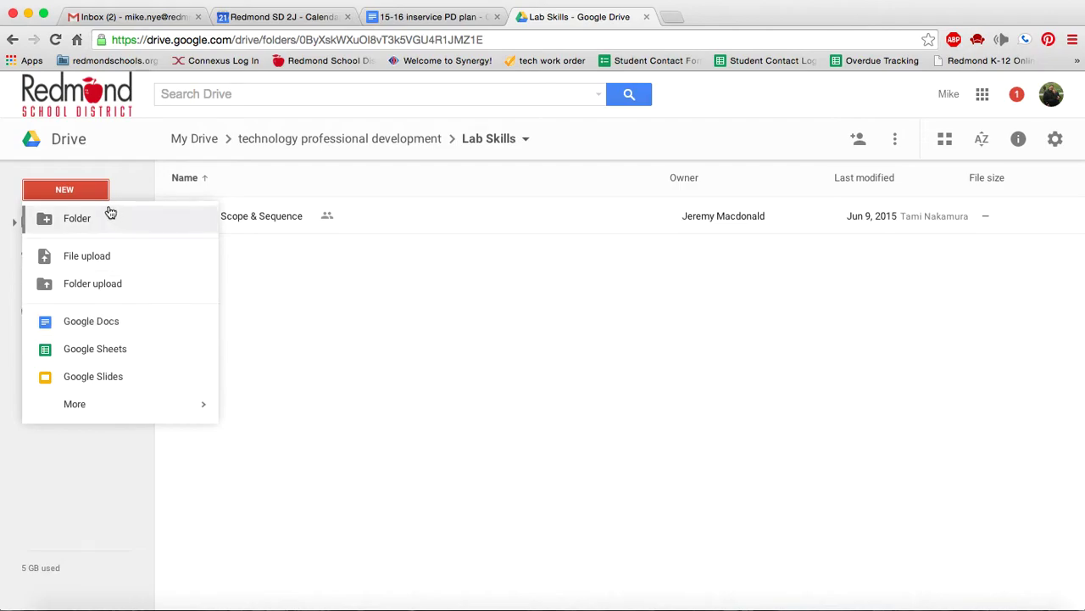
{"action": "left_click", "coordinate": [127, 330]}
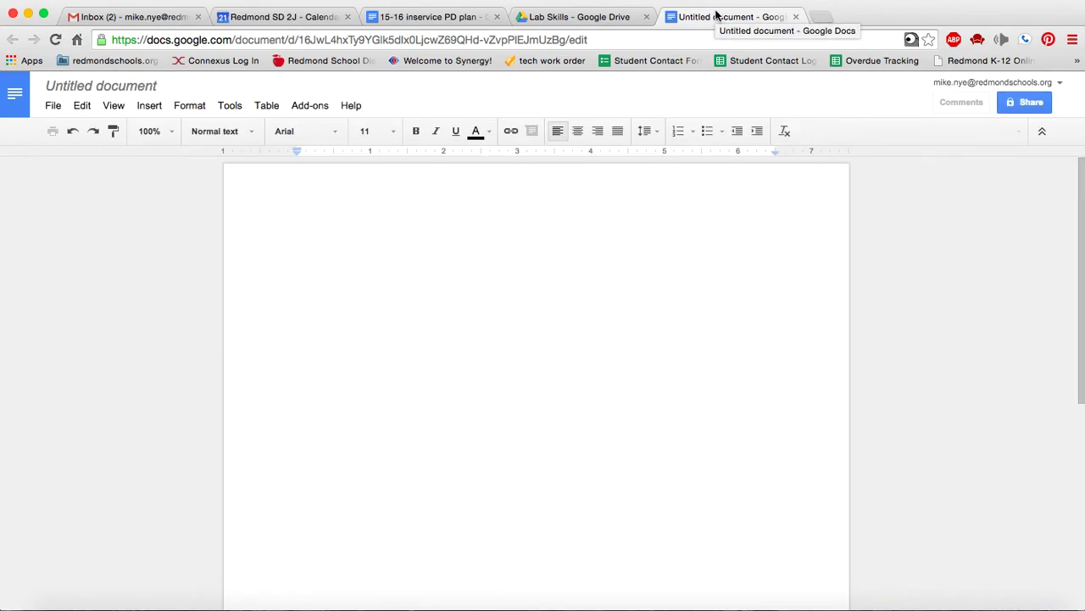
Switch between the Lab Skills and document tabs and dismiss the Rename prompt with OK.
{"action": "left_click", "coordinate": [603, 16]}
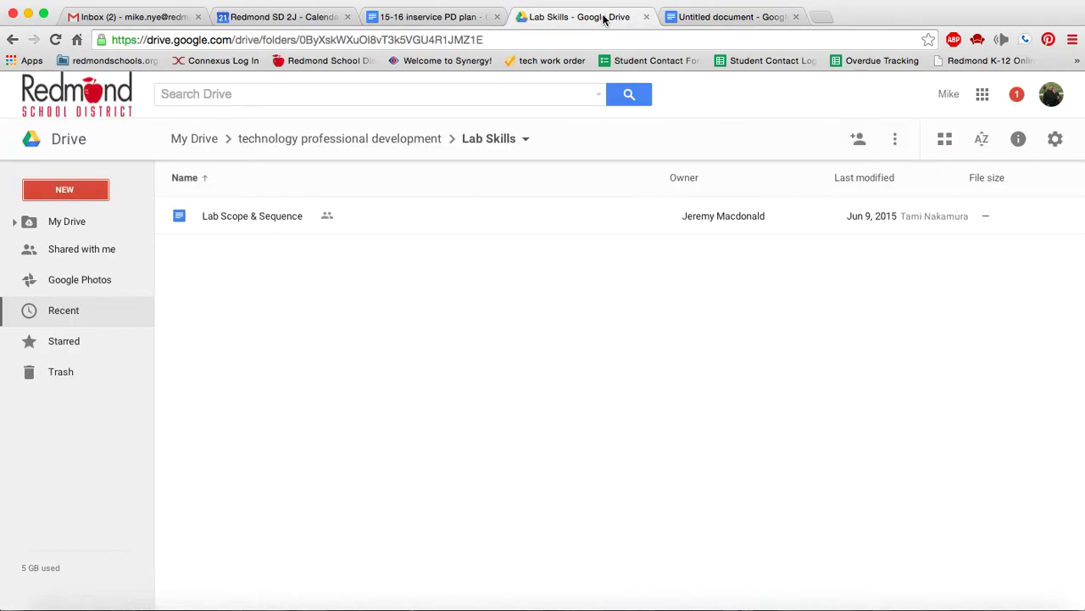
{"action": "left_click", "coordinate": [695, 16]}
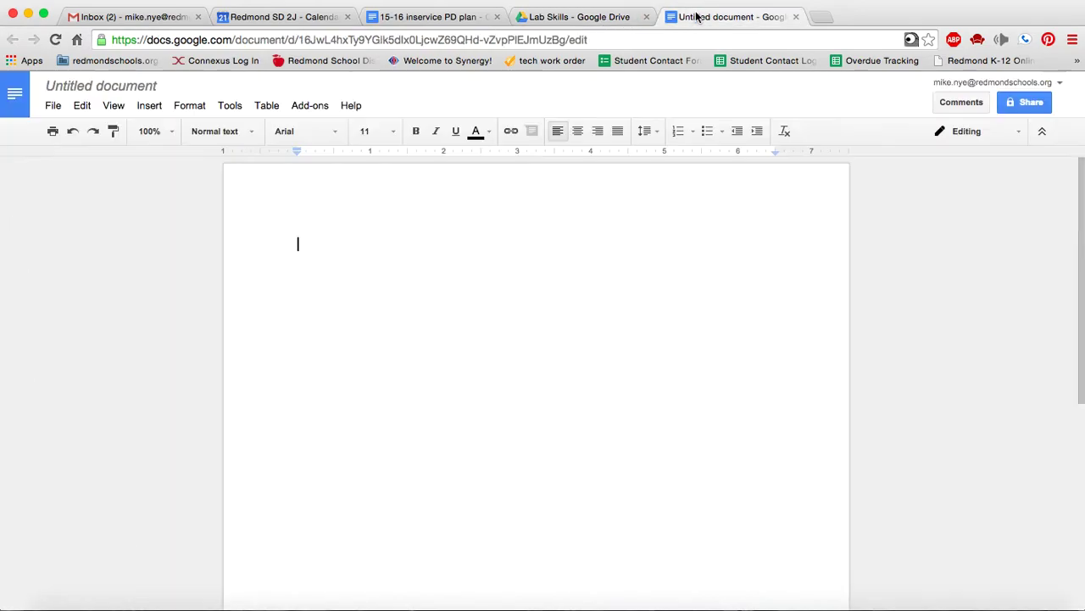
{"action": "left_click", "coordinate": [619, 19]}
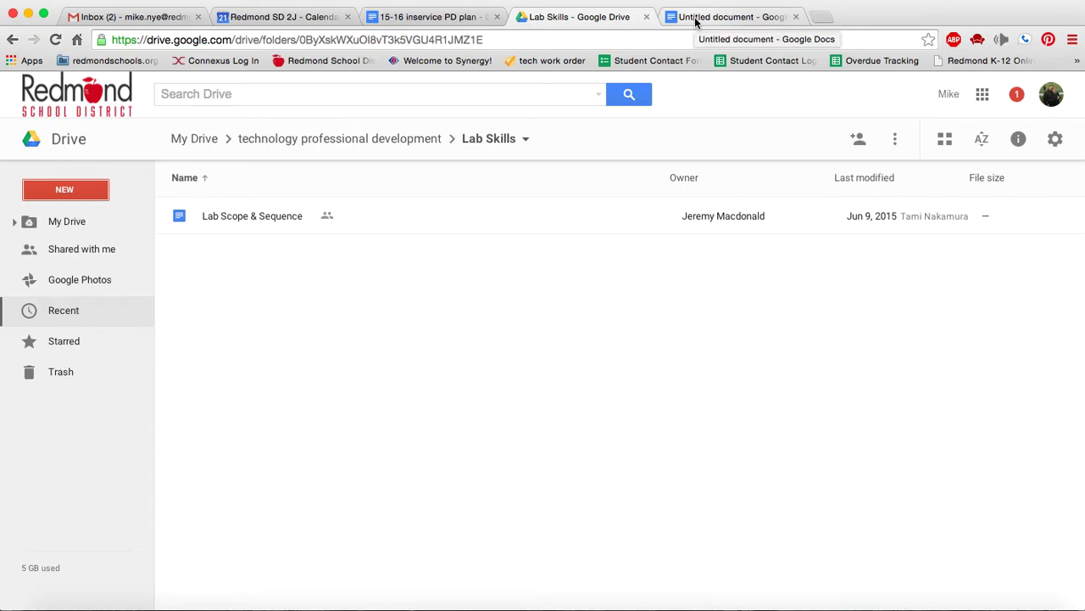
{"action": "left_click", "coordinate": [696, 18]}
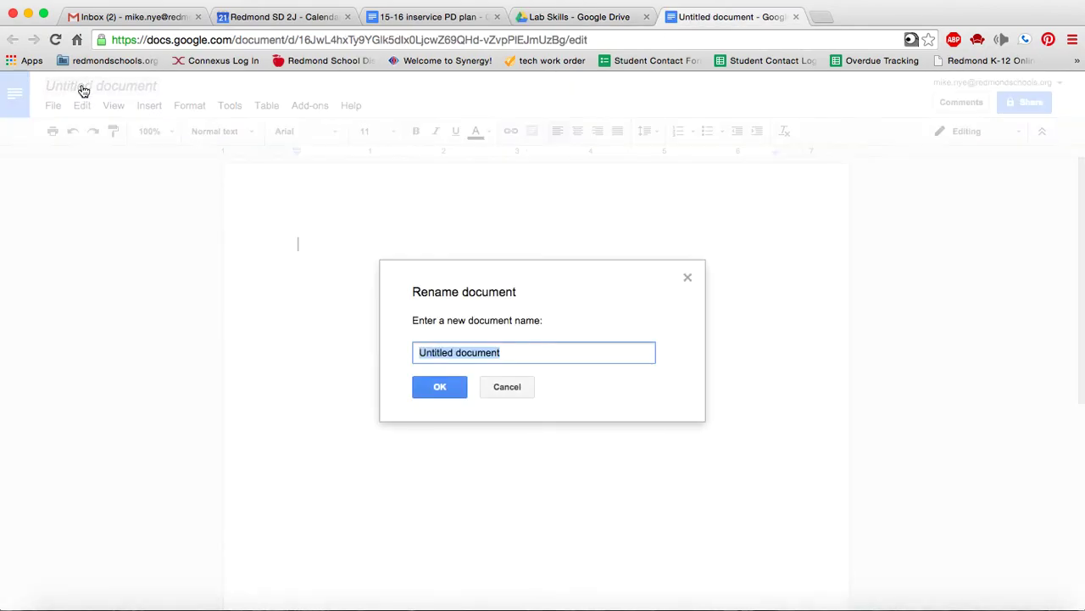
{"action": "left_click", "coordinate": [457, 391]}
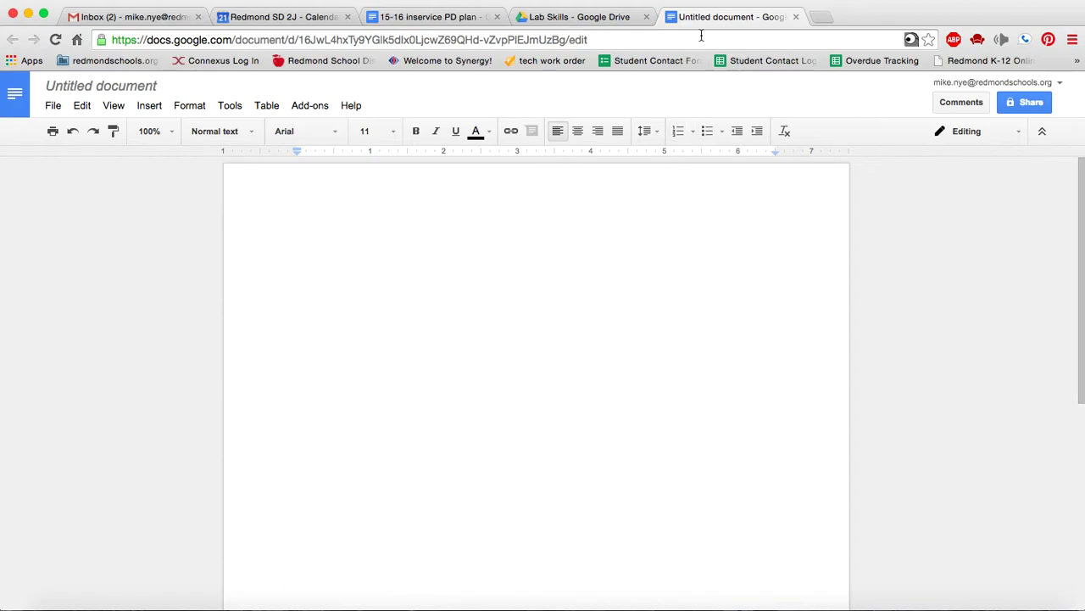
{"action": "left_click", "coordinate": [606, 19]}
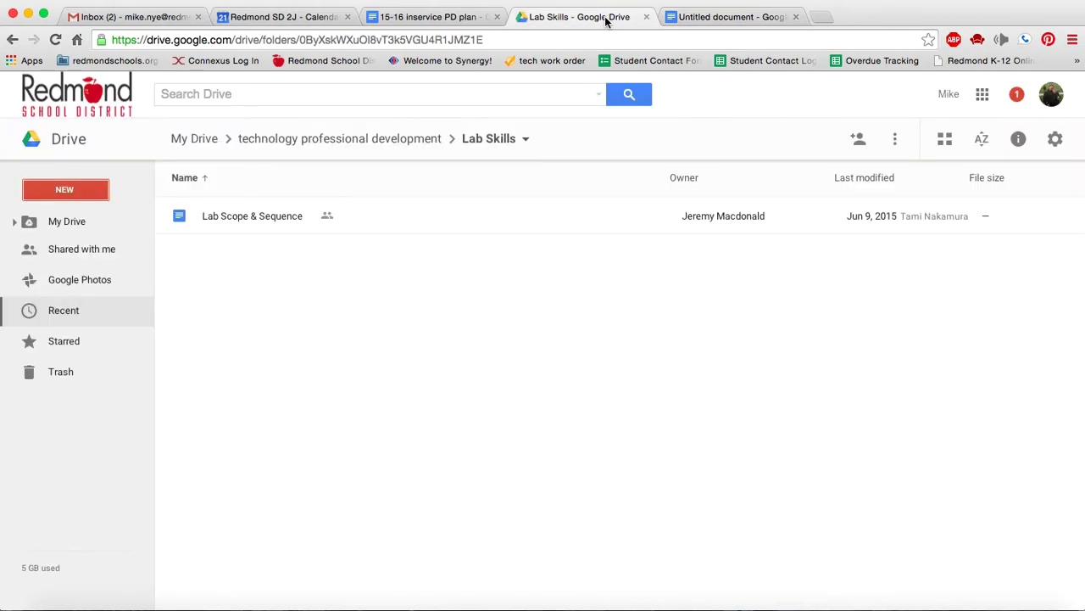
{"action": "left_click", "coordinate": [734, 18]}
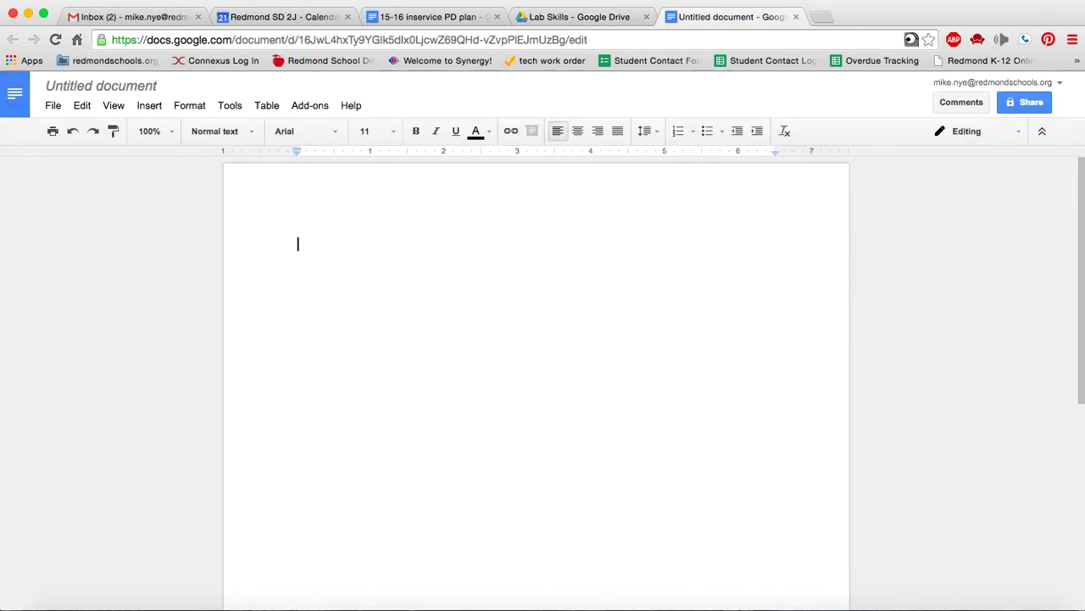
Type 'Test' on the document's first line.
{"action": "type", "text": "Tes"}
{"action": "key", "text": "BackSpace"}
{"action": "type", "text": "s"}
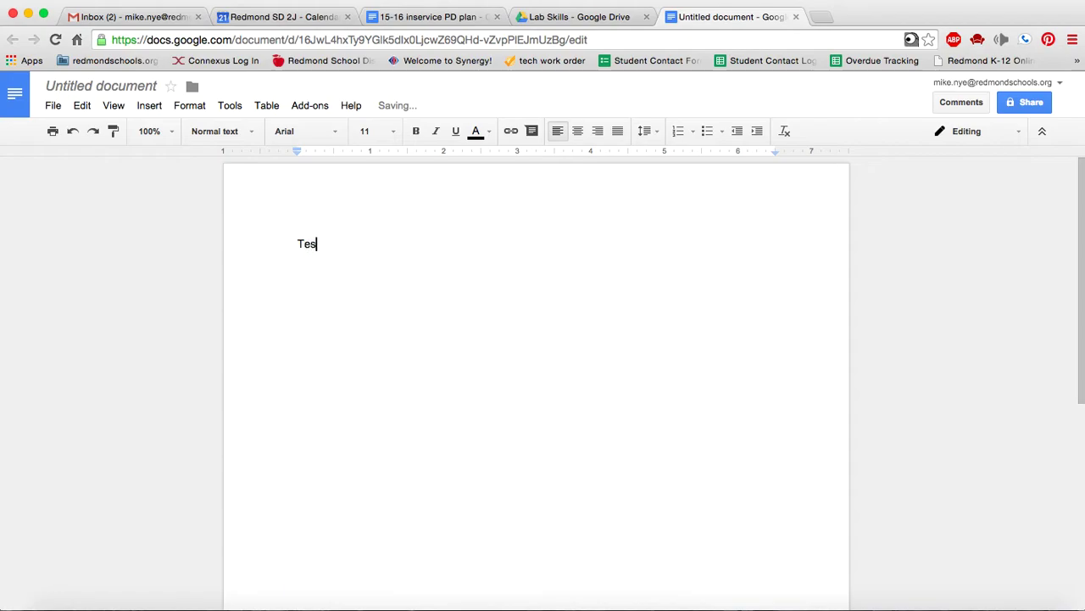
{"action": "type", "text": "t"}
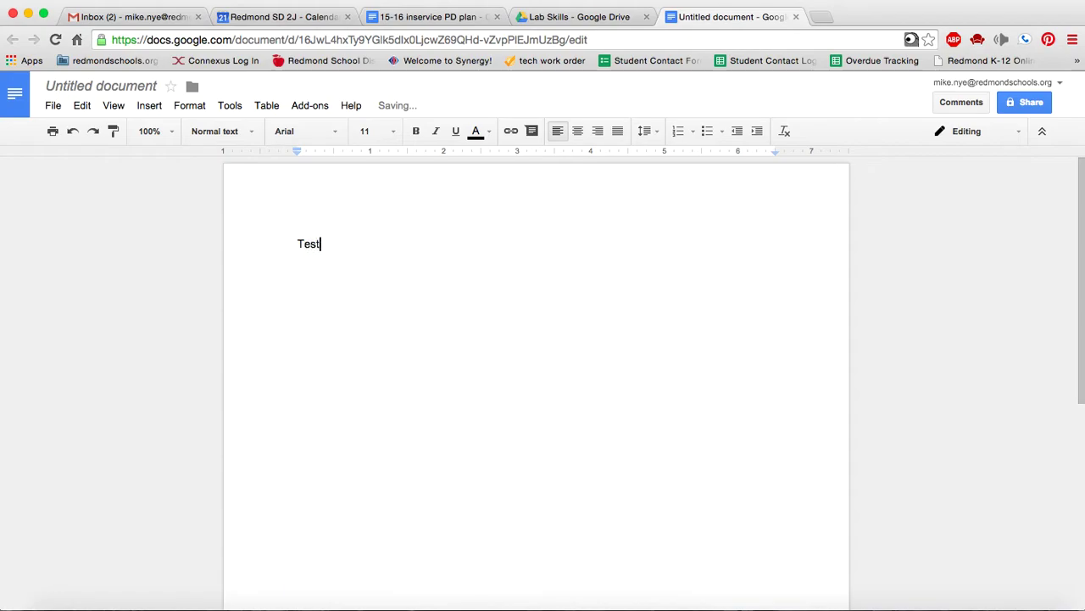
Check the Lab Skills folder for the new Untitled document, closing the NEW menu unused.
{"action": "left_click", "coordinate": [573, 17]}
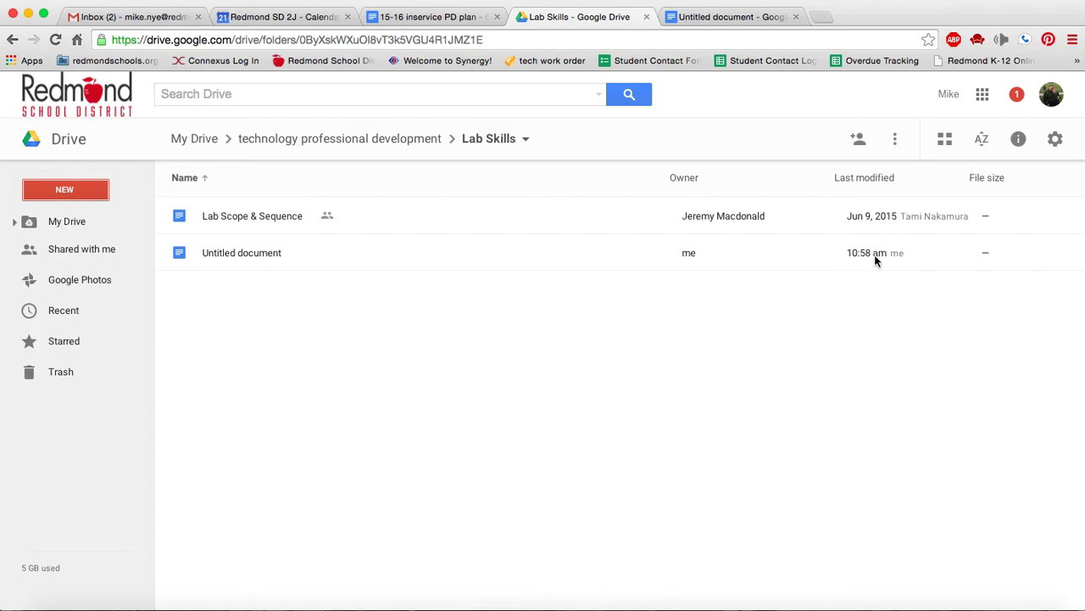
{"action": "mouse_move", "coordinate": [875, 253]}
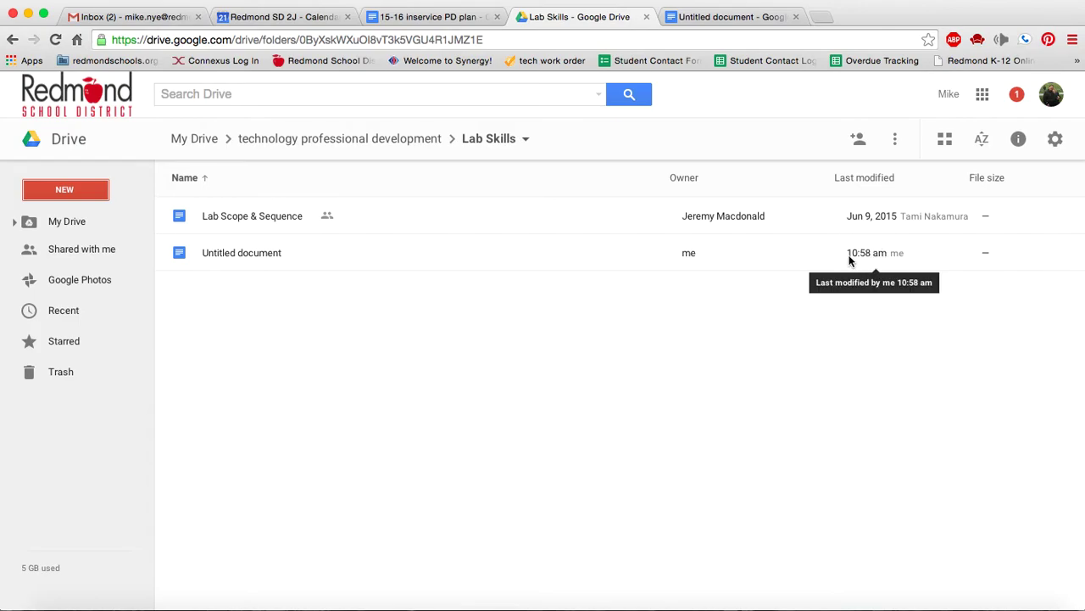
{"action": "mouse_move", "coordinate": [695, 257]}
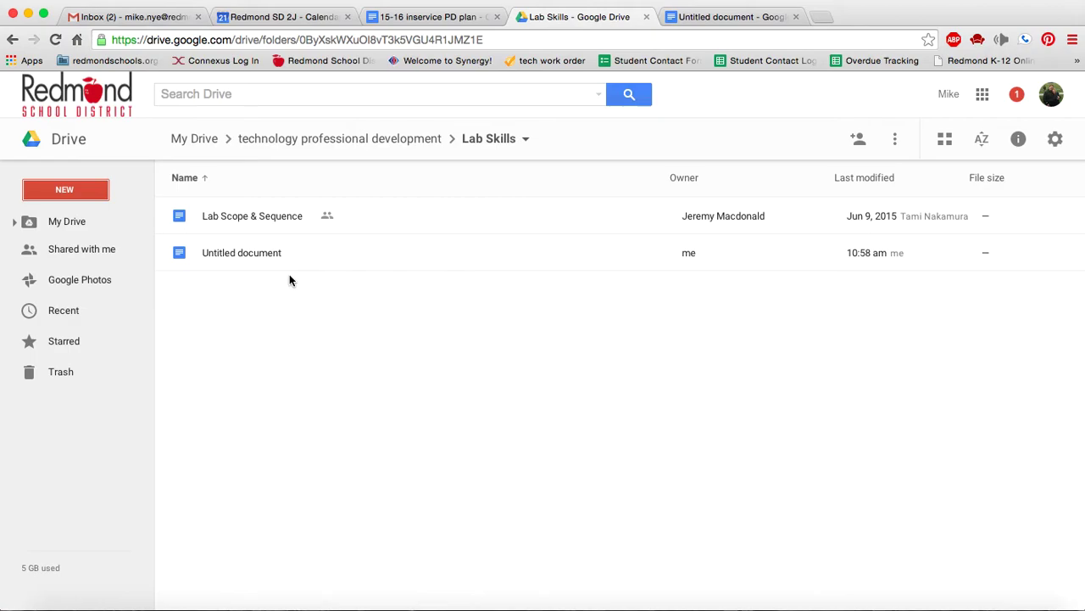
{"action": "left_click", "coordinate": [97, 187]}
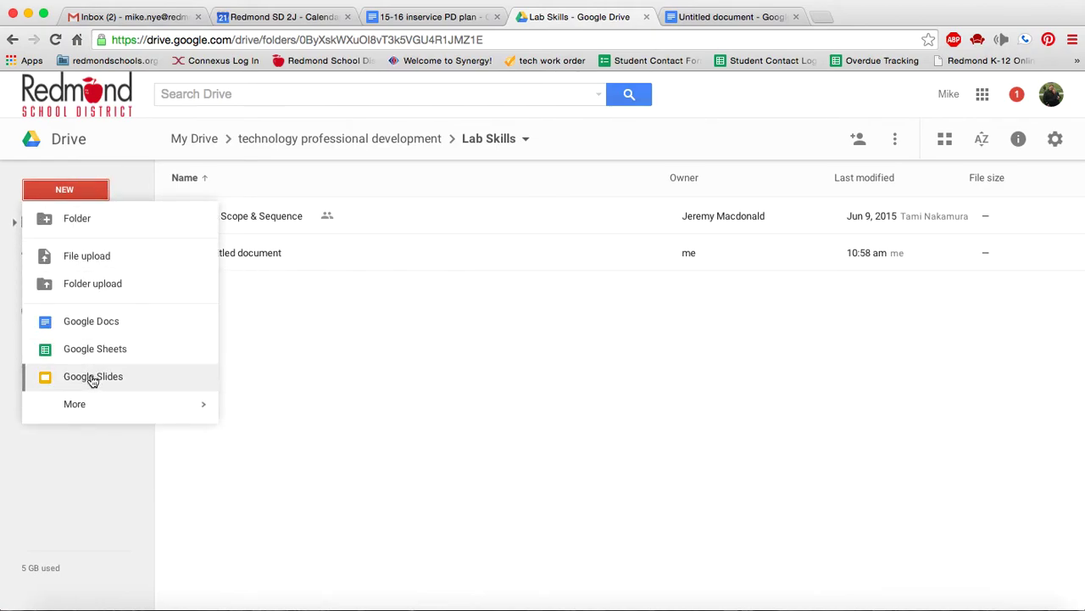
{"action": "left_click", "coordinate": [331, 434]}
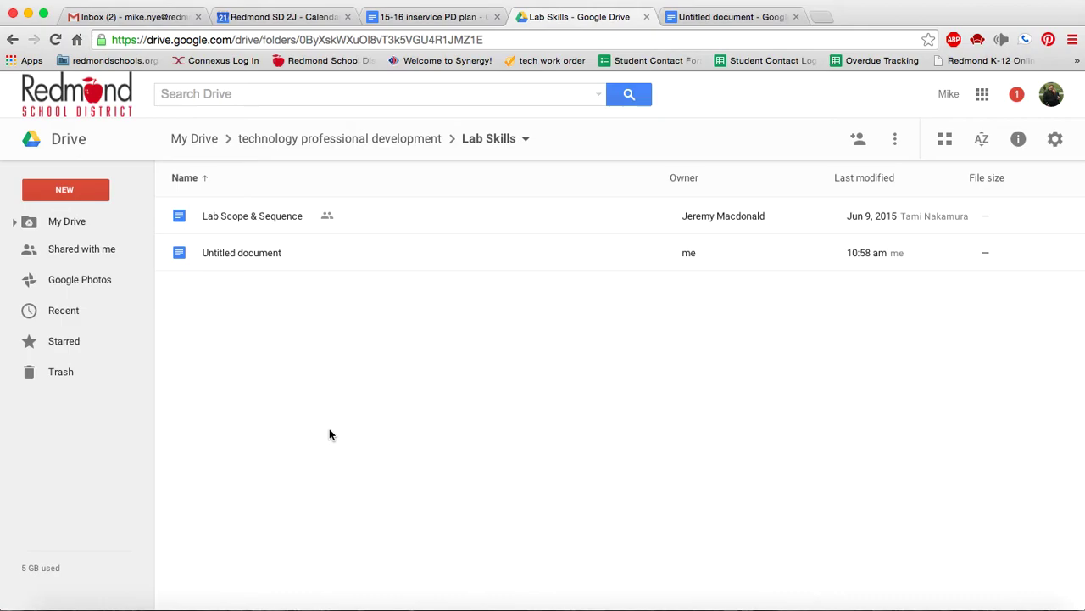
Share Untitled document with the suggested teammate at Can edit access and send the invitation.
{"action": "left_click", "coordinate": [276, 259]}
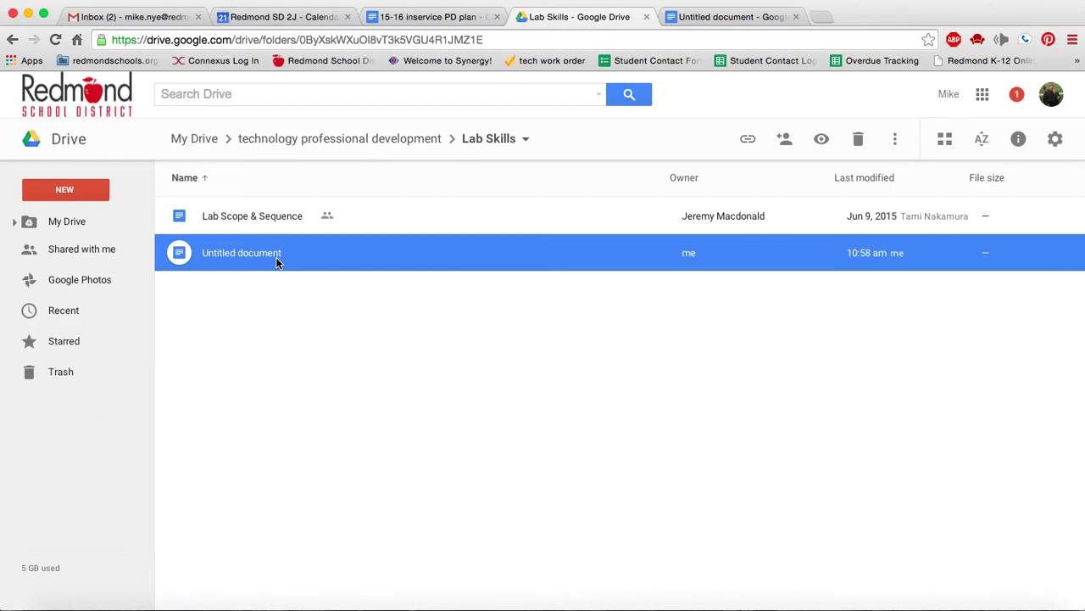
{"action": "left_click", "coordinate": [785, 142]}
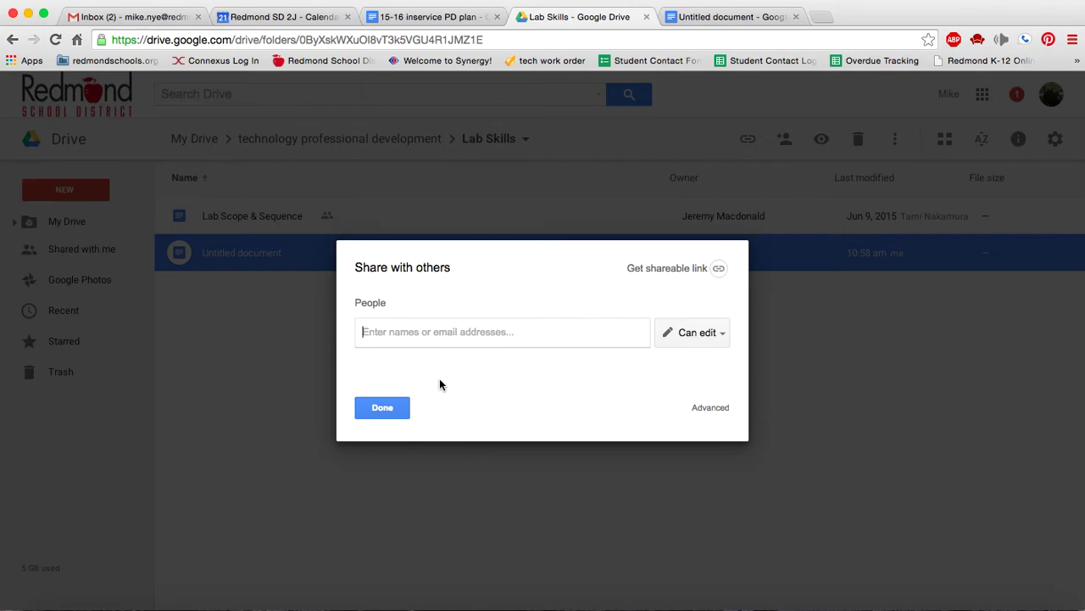
{"action": "type", "text": "jere"}
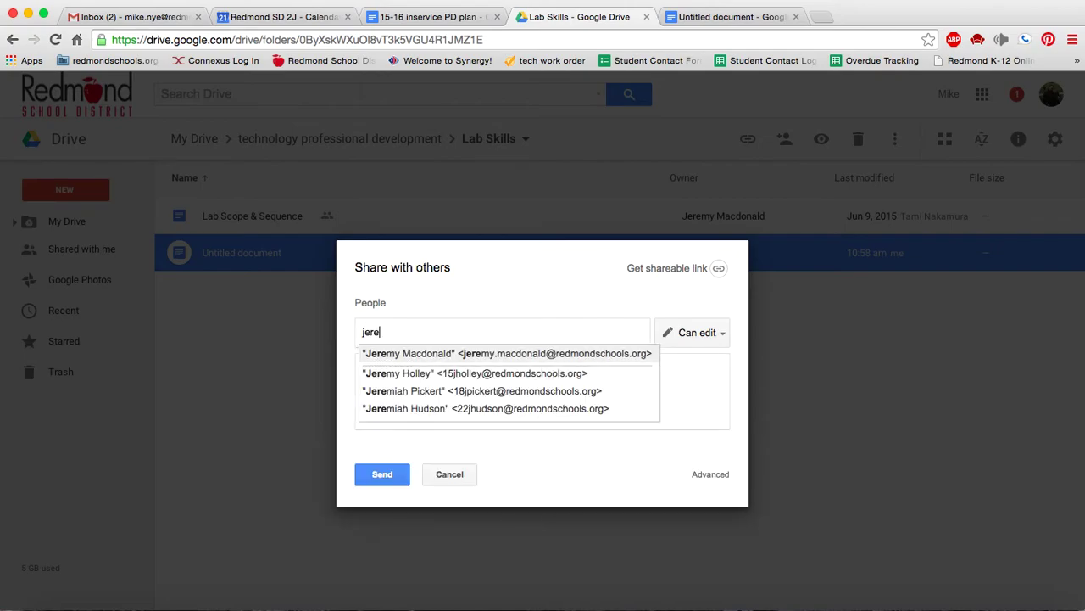
{"action": "left_click", "coordinate": [539, 356]}
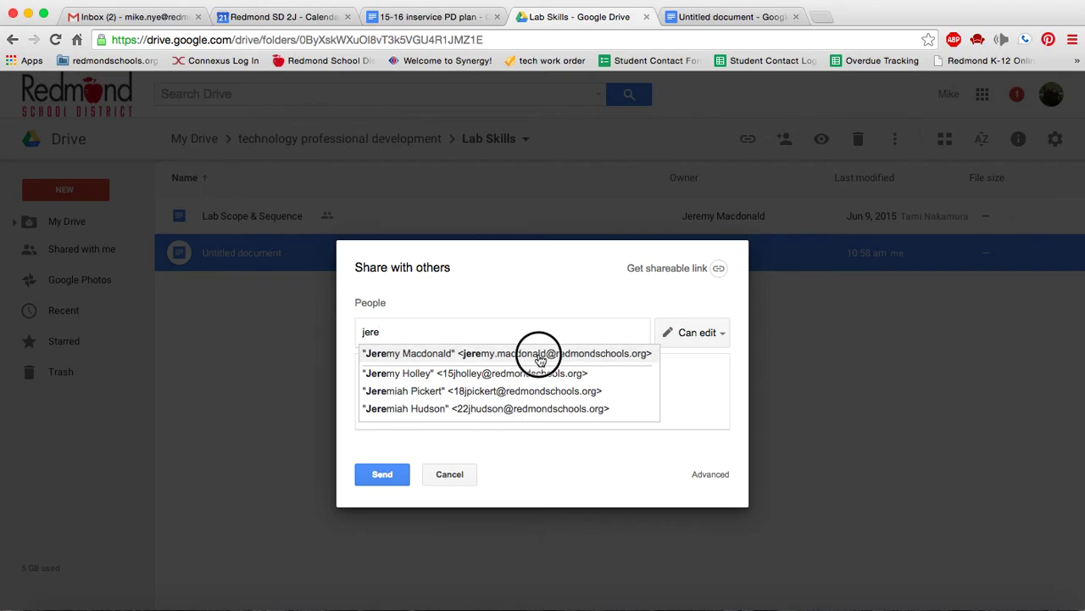
{"action": "left_click", "coordinate": [723, 334]}
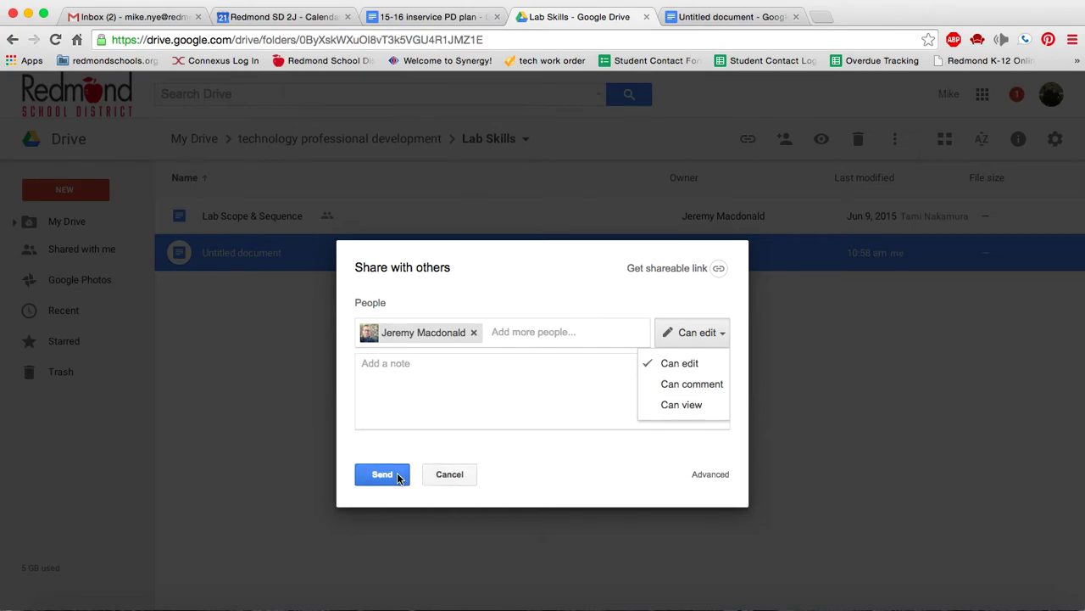
{"action": "left_click", "coordinate": [672, 363]}
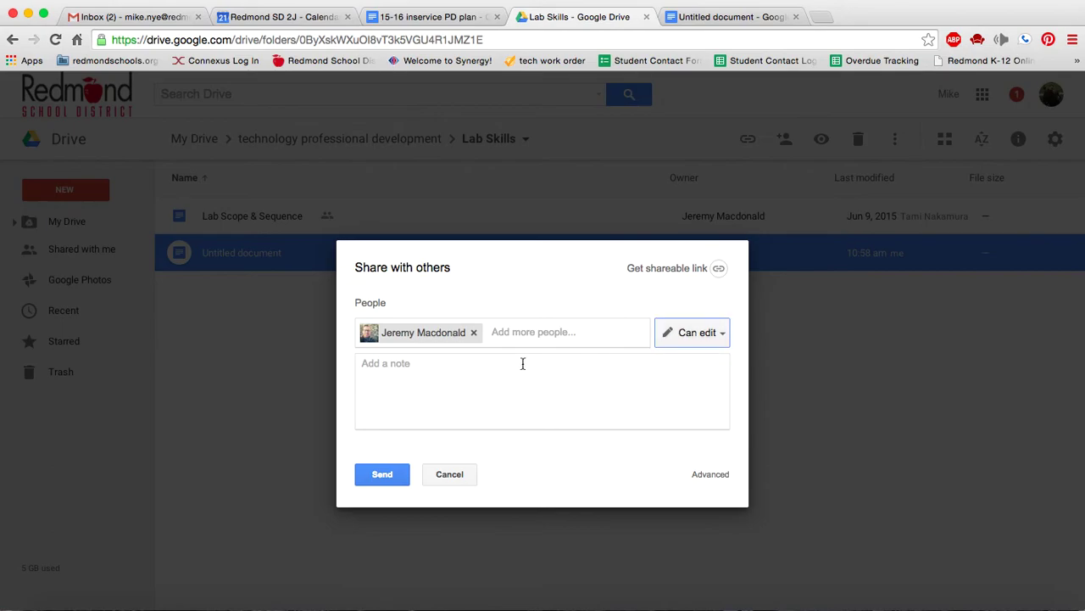
{"action": "left_click", "coordinate": [382, 474]}
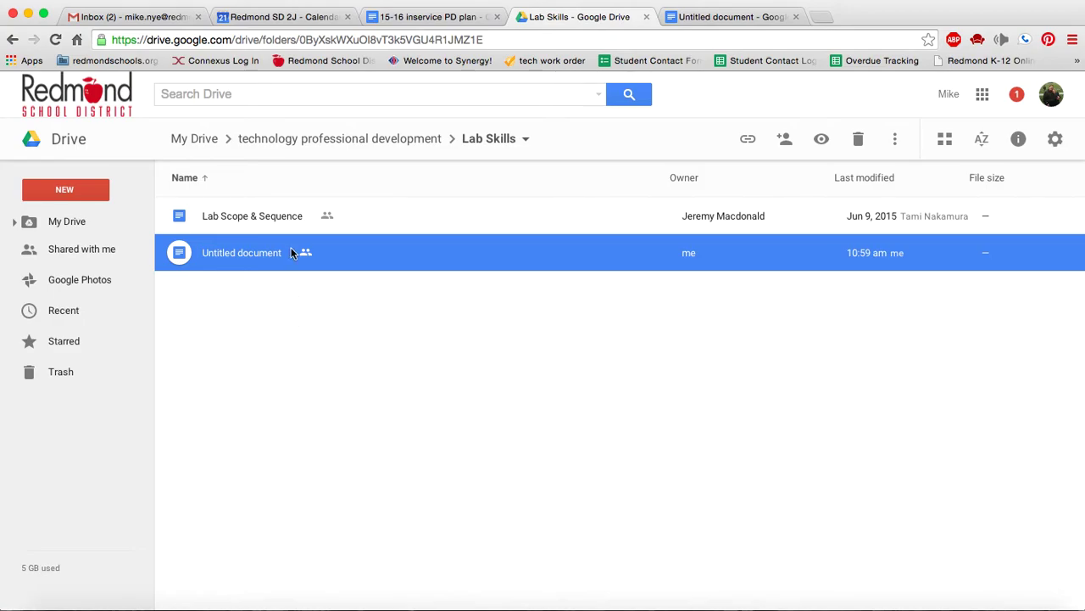
Return to the top level of My Drive and place the cursor in the Drive search box.
{"action": "left_click", "coordinate": [207, 142]}
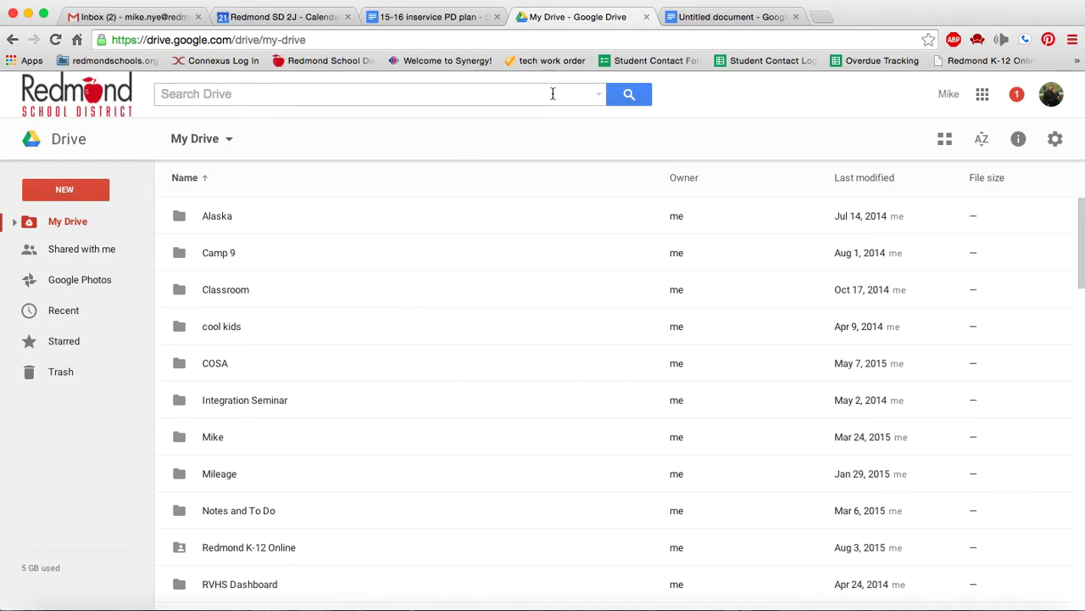
{"action": "left_click", "coordinate": [479, 93]}
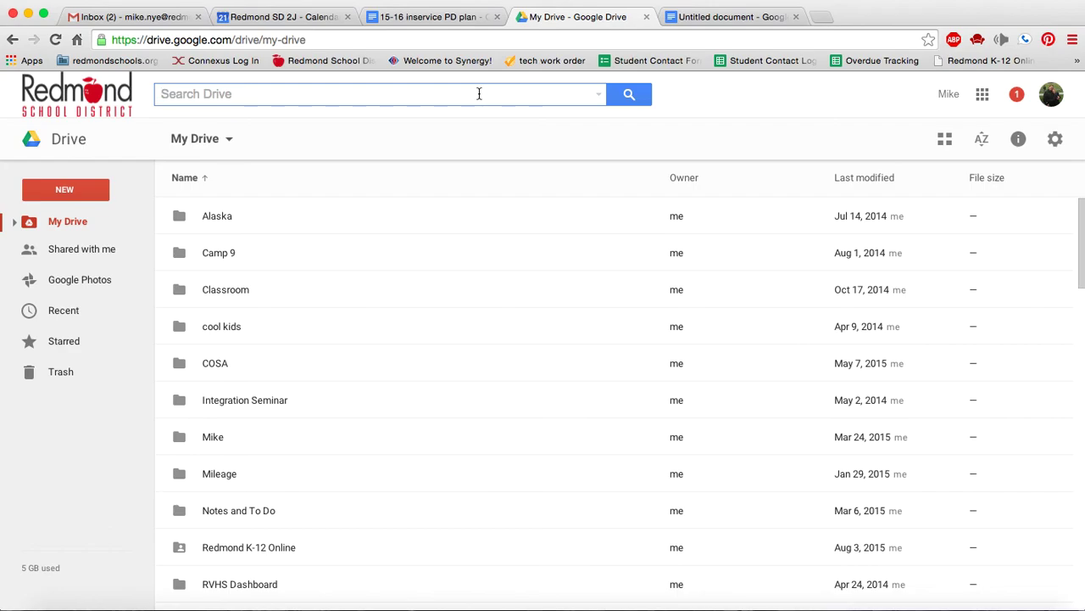
In advanced search, set File type to Spreadsheets and keep Ownership as Owned by anyone.
{"action": "left_click", "coordinate": [598, 95]}
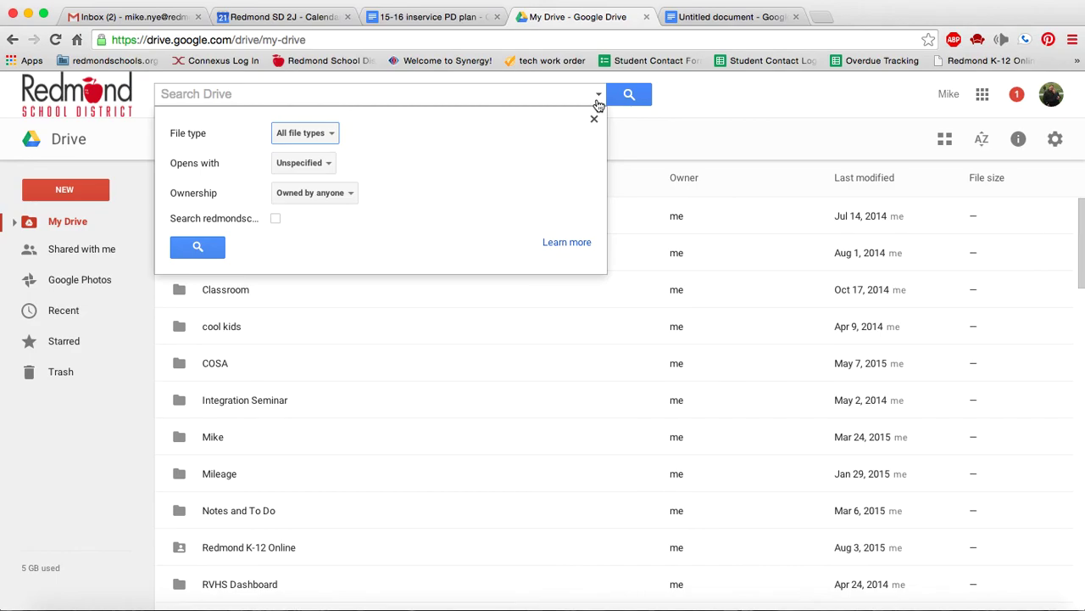
{"action": "left_click", "coordinate": [331, 134]}
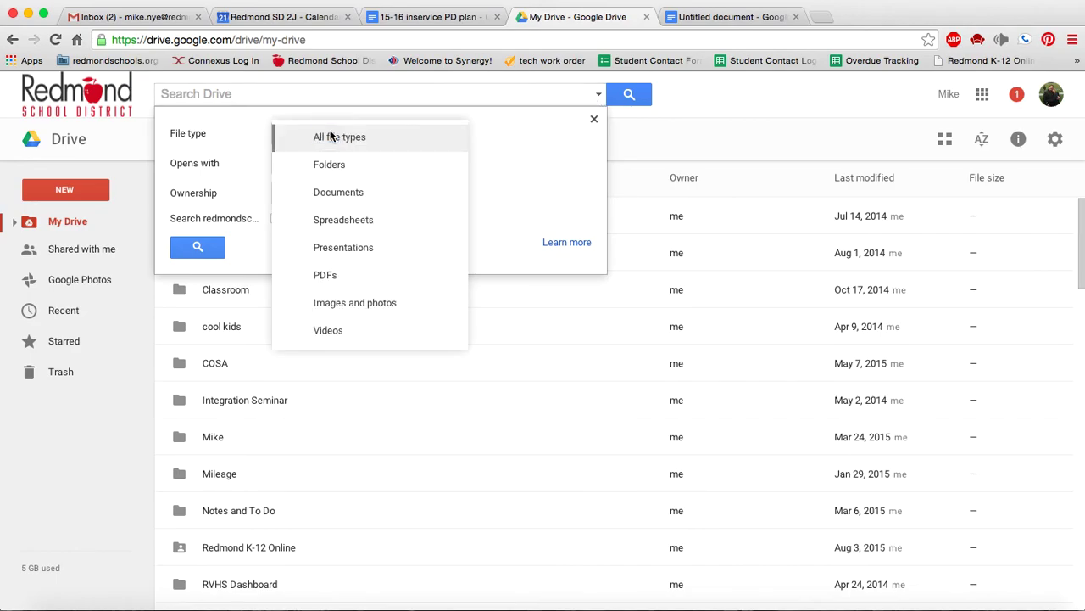
{"action": "left_click", "coordinate": [337, 225]}
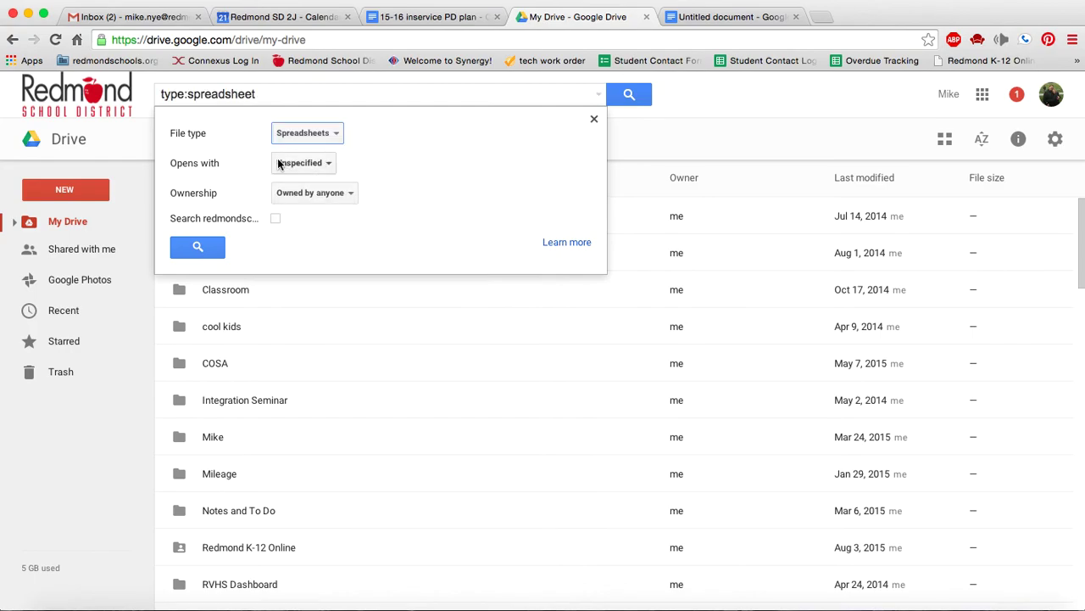
{"action": "left_click", "coordinate": [342, 195]}
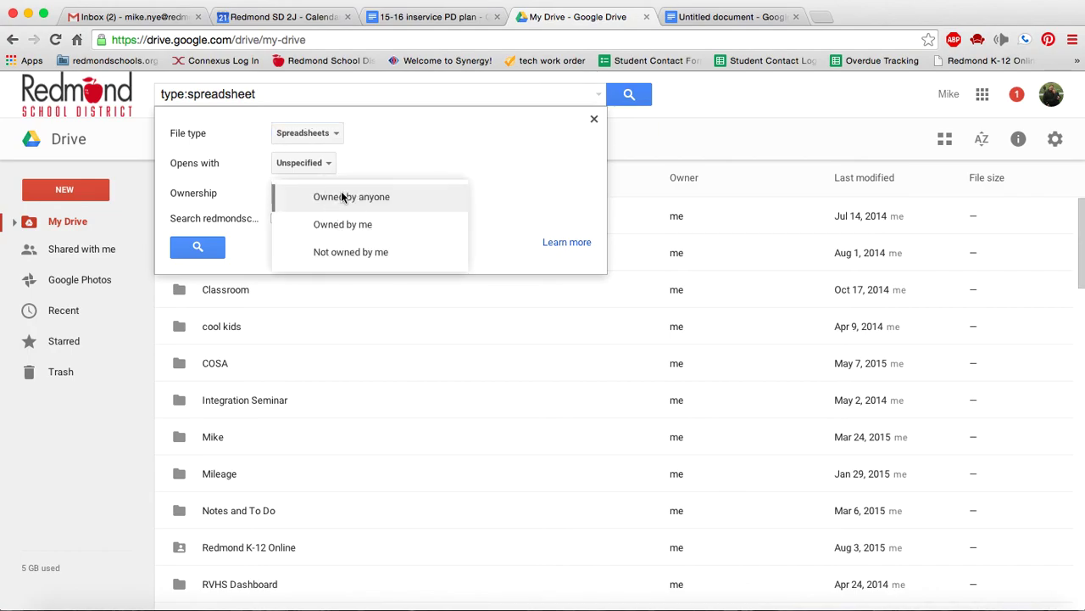
{"action": "left_click", "coordinate": [415, 140]}
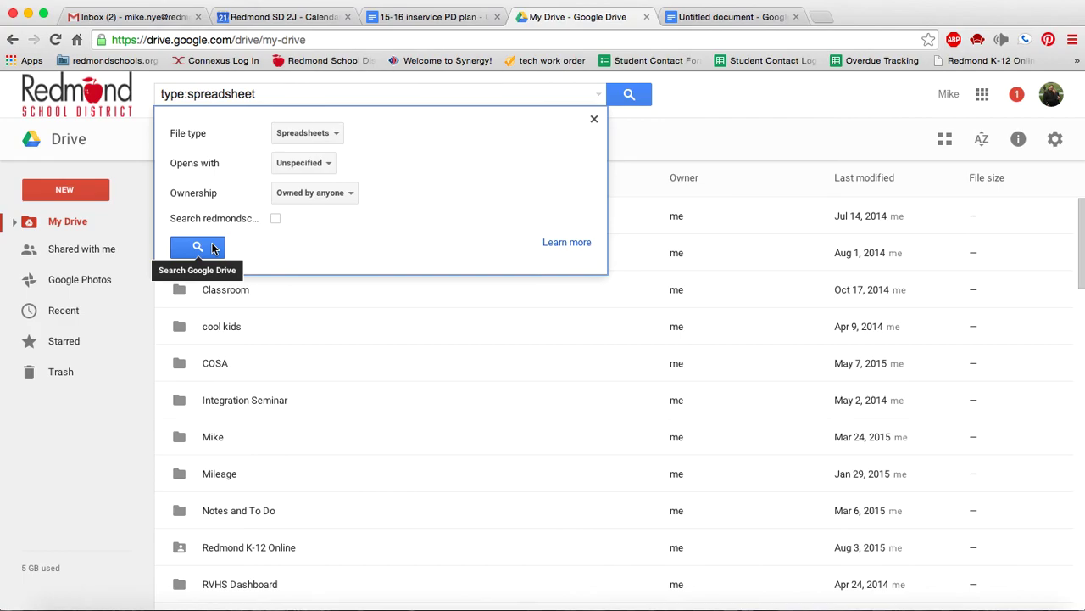
{"action": "left_click", "coordinate": [595, 120]}
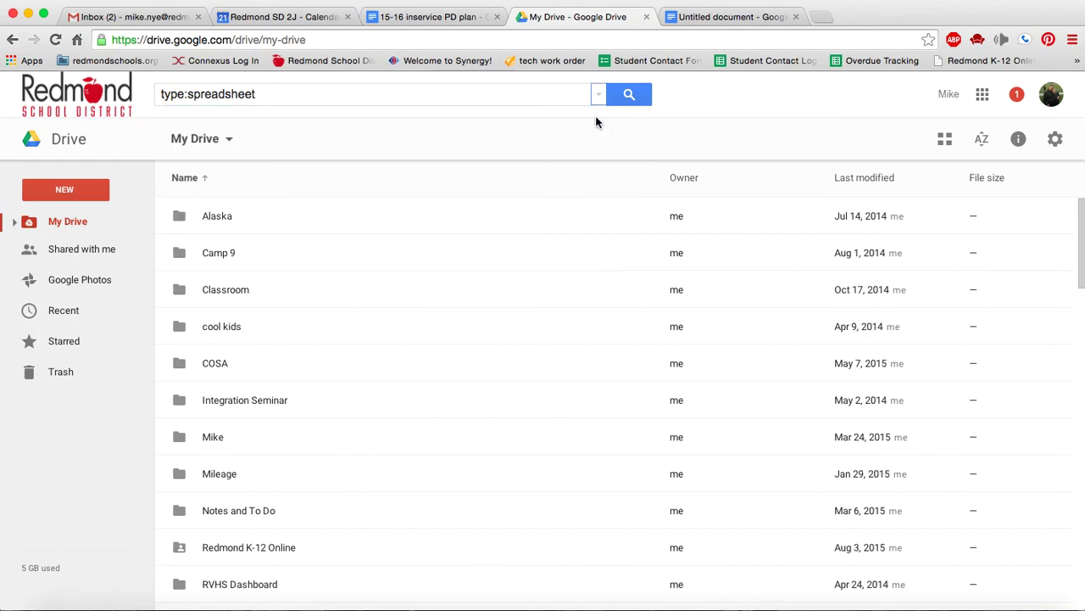